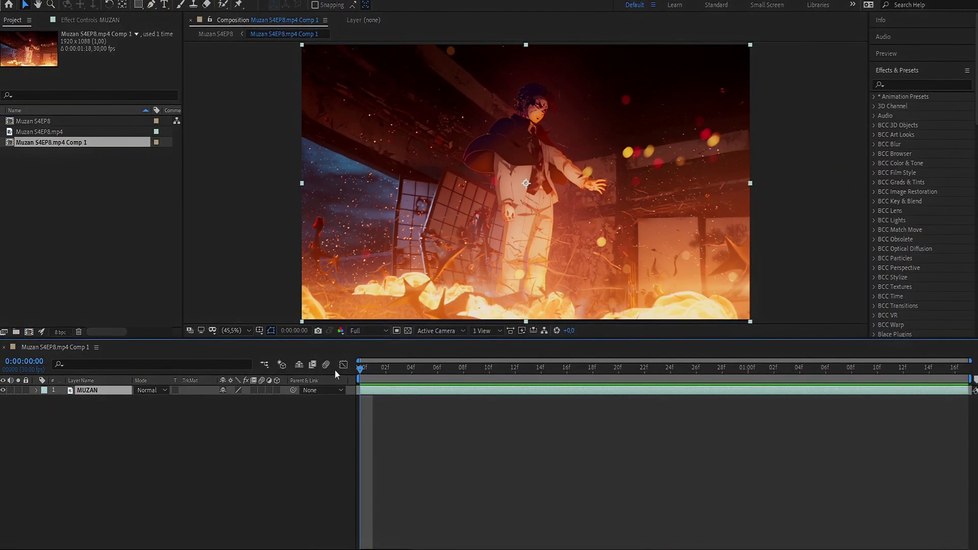
pyautogui.press('space')
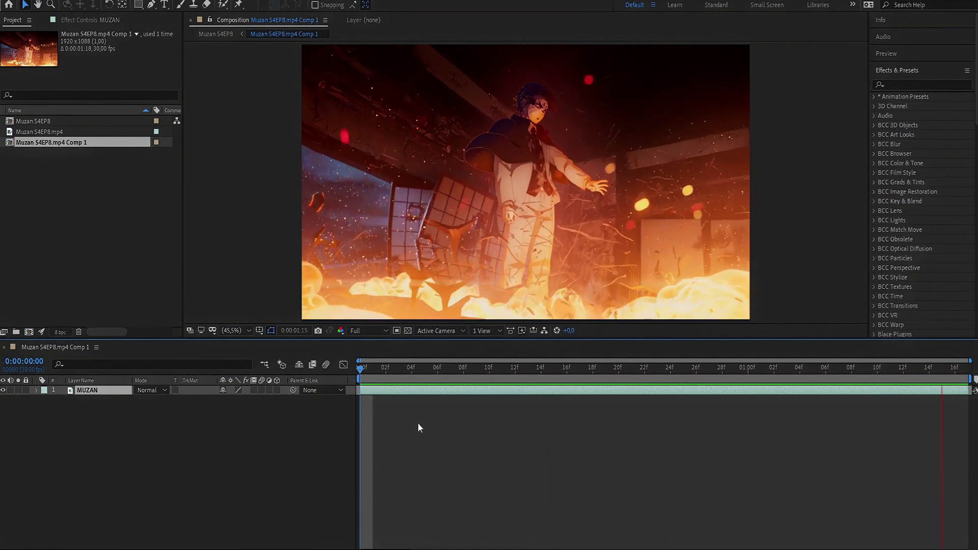
pyautogui.click(968, 391)
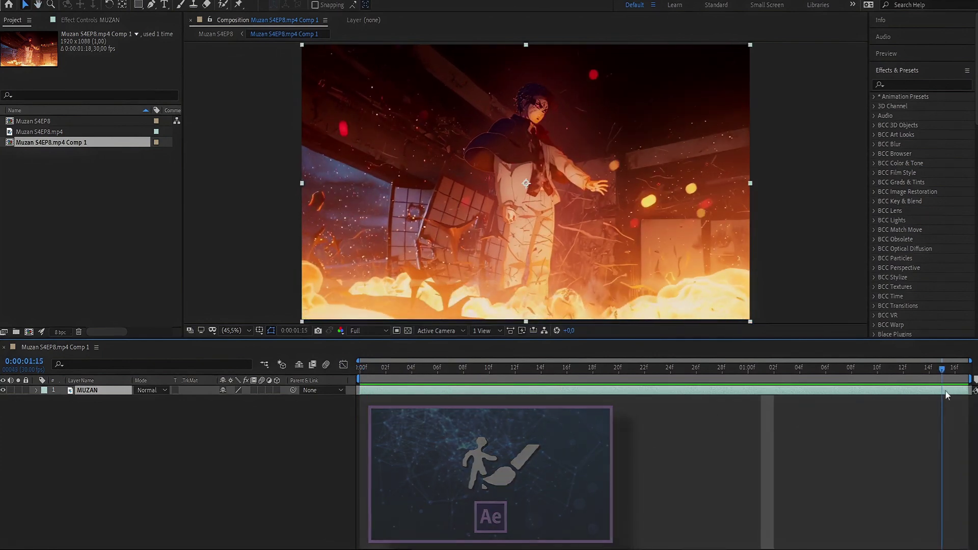
pyautogui.moveTo(969, 368); pyautogui.dragTo(359, 367)
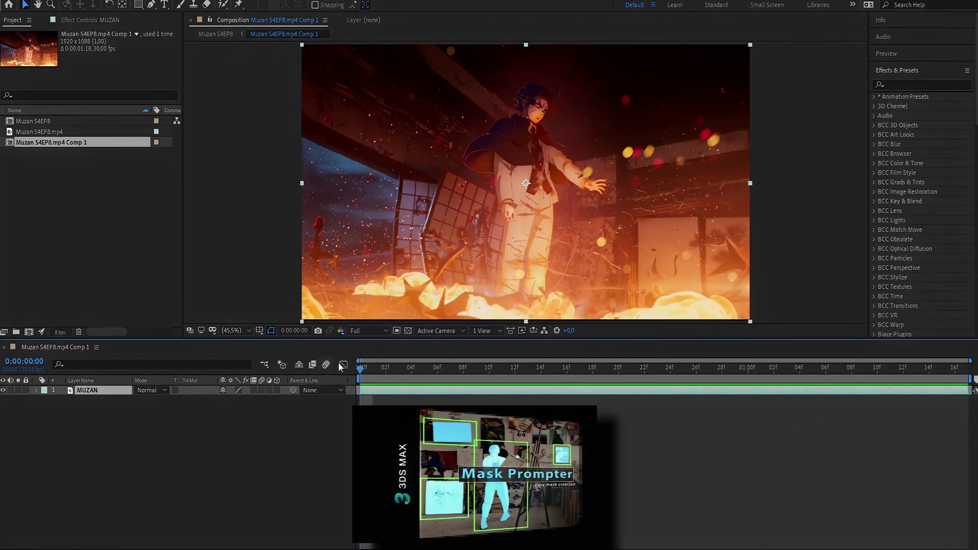
pyautogui.click(319, 420)
pyautogui.click(375, 389)
pyautogui.click(910, 85)
# Apply the Mask Prompter effect to the MUZAN layer
pyautogui.write('mask pr')
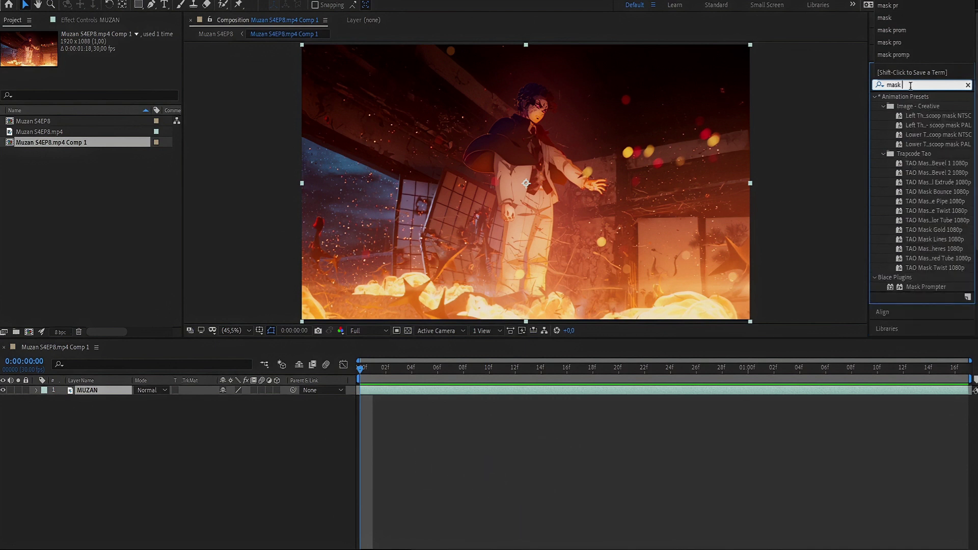
pyautogui.click(924, 107)
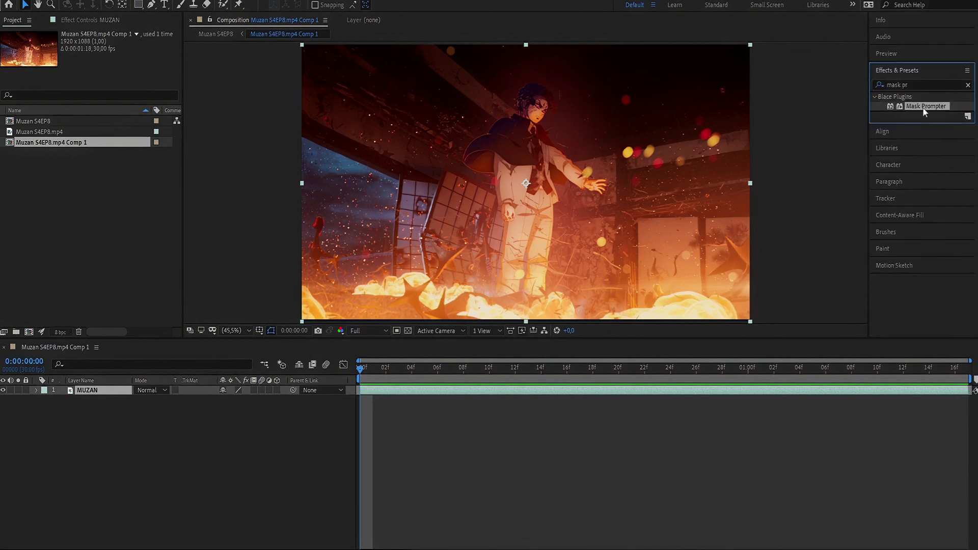
pyautogui.moveTo(472, 361); pyautogui.dragTo(396, 393)
# Activate the first mask point, place it on Muzan's body, and preview the masked clip
pyautogui.click(102, 63)
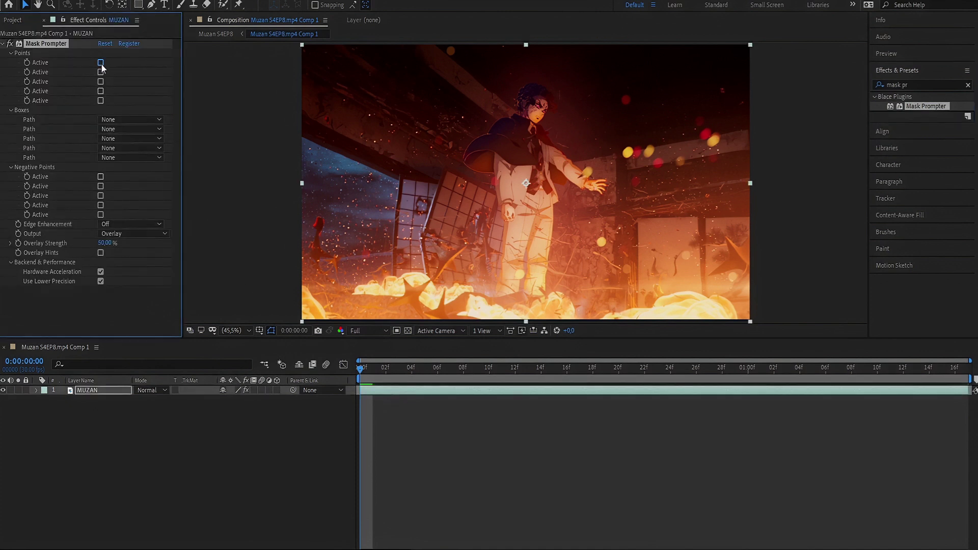
pyautogui.click(532, 140)
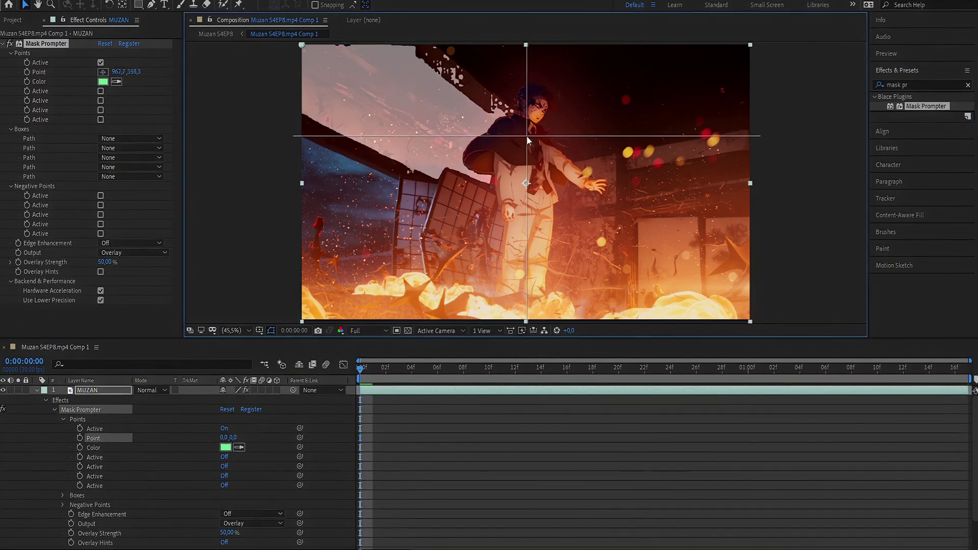
pyautogui.moveTo(556, 161)
pyautogui.mouseDown()
pyautogui.moveTo(556, 170)
pyautogui.moveTo(549, 164)
pyautogui.mouseUp()
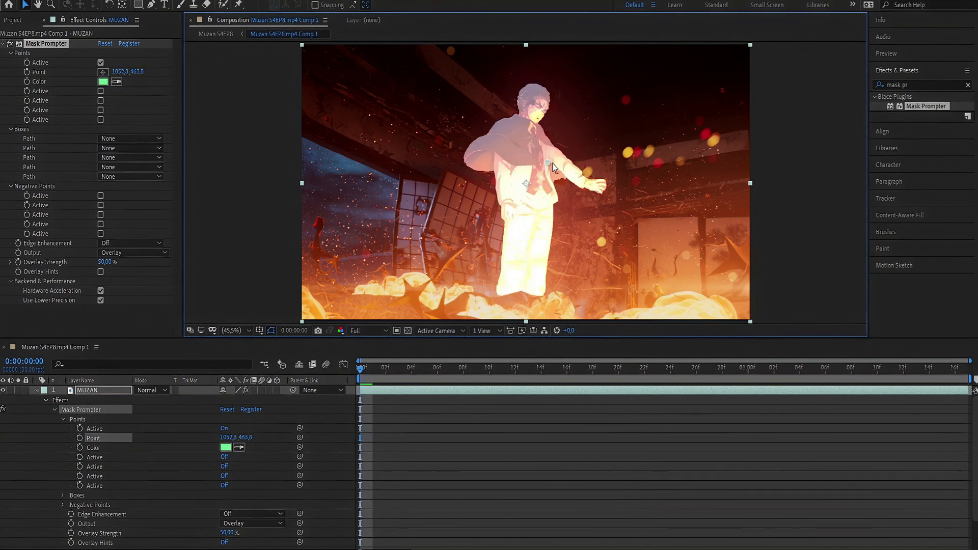
pyautogui.moveTo(552, 163)
pyautogui.mouseDown()
pyautogui.moveTo(555, 182)
pyautogui.moveTo(549, 164)
pyautogui.mouseUp()
pyautogui.press('space')
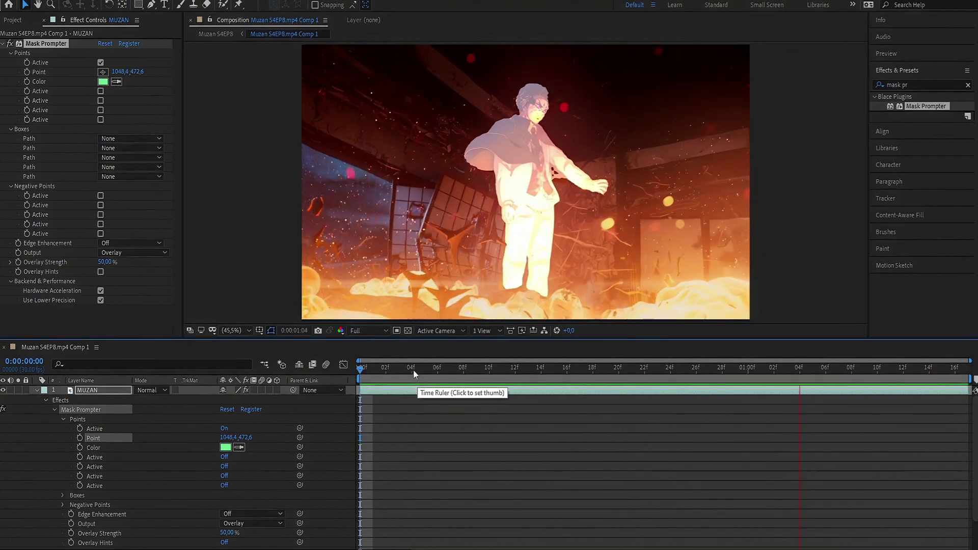
pyautogui.press('space')
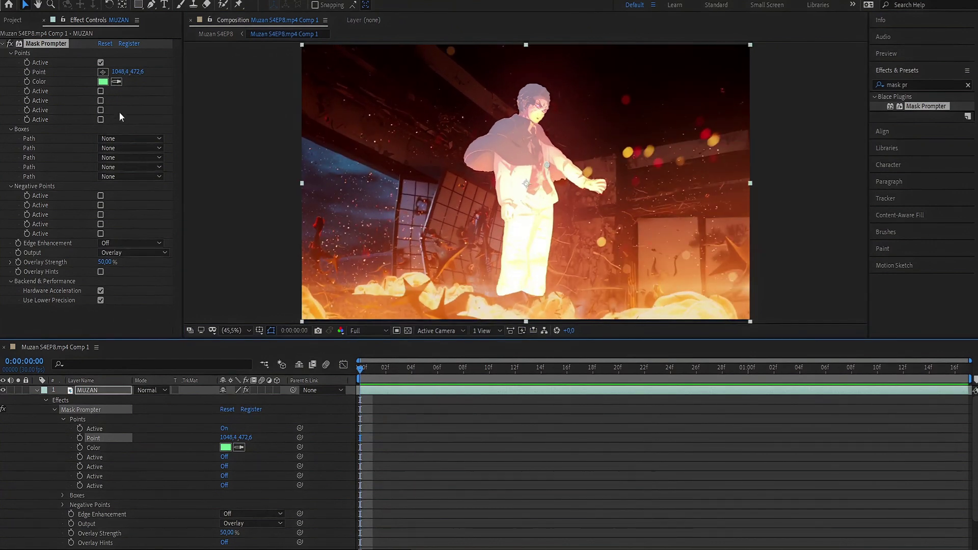
# Activate the second mask point on Muzan's body and preview the mask
pyautogui.click(100, 90)
pyautogui.click(103, 100)
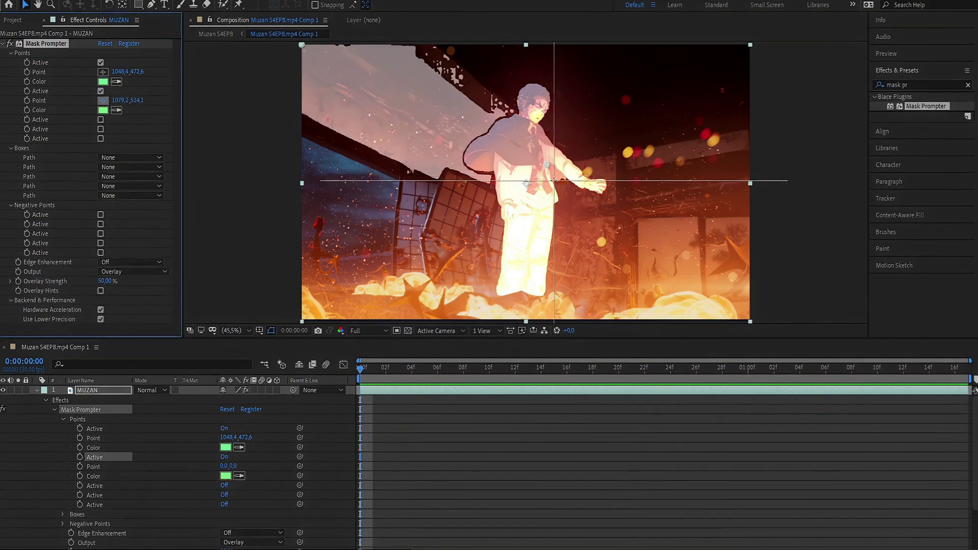
pyautogui.click(554, 179)
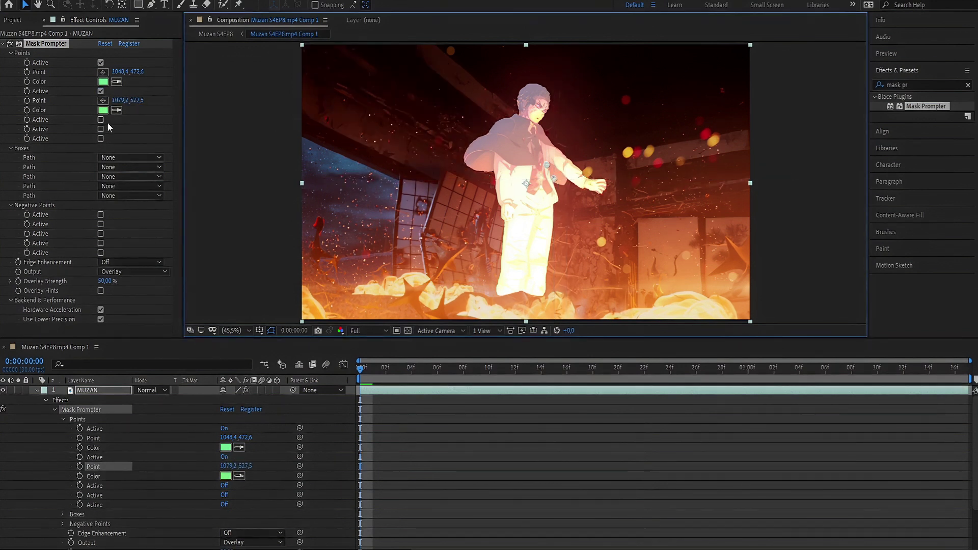
pyautogui.press('space')
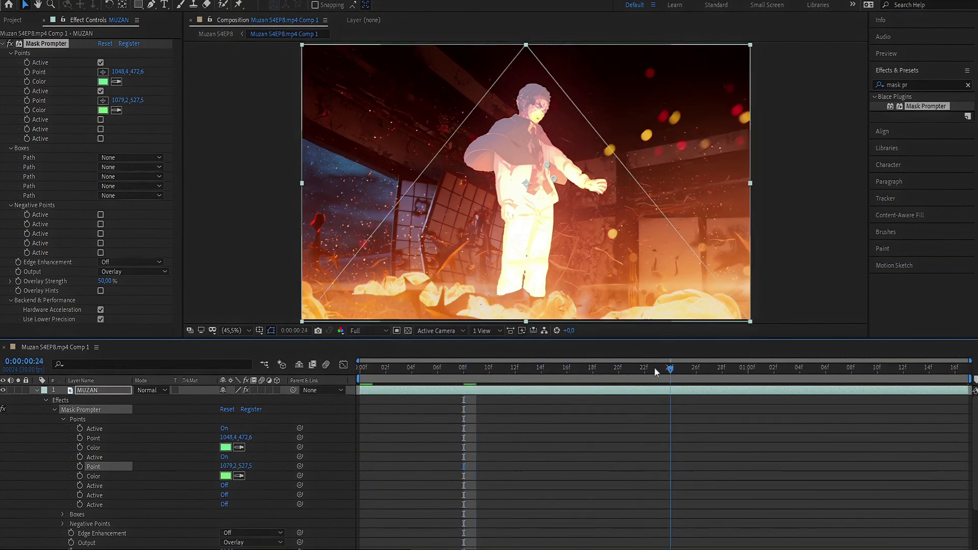
pyautogui.press('space')
pyautogui.press('space')
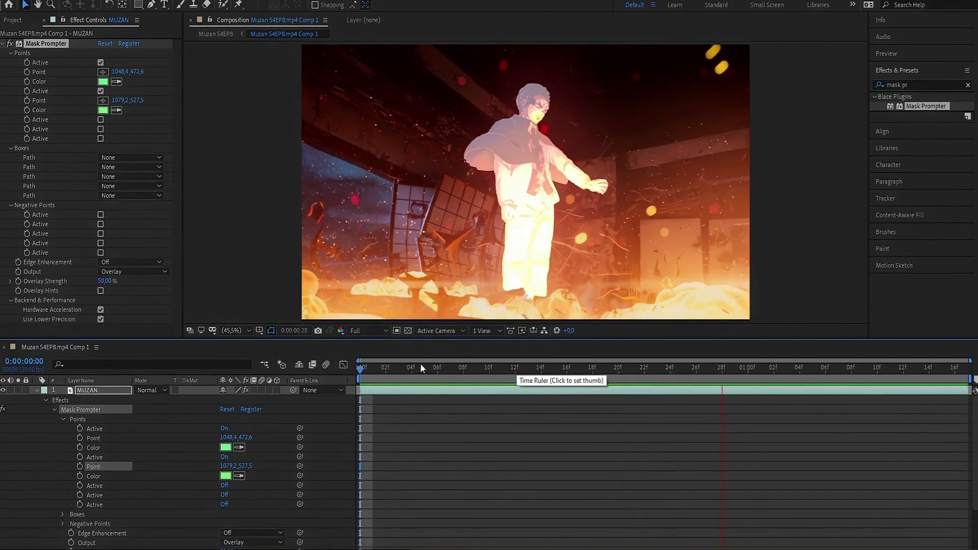
pyautogui.press('space')
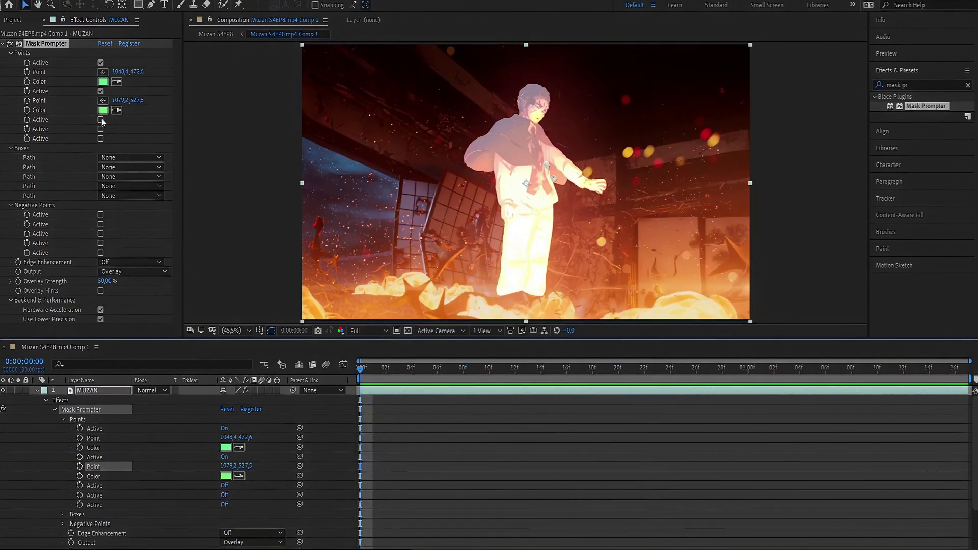
# Activate the third point on Muzan's head, check frames 17 and 29, and reposition point 2
pyautogui.click(101, 120)
pyautogui.click(103, 128)
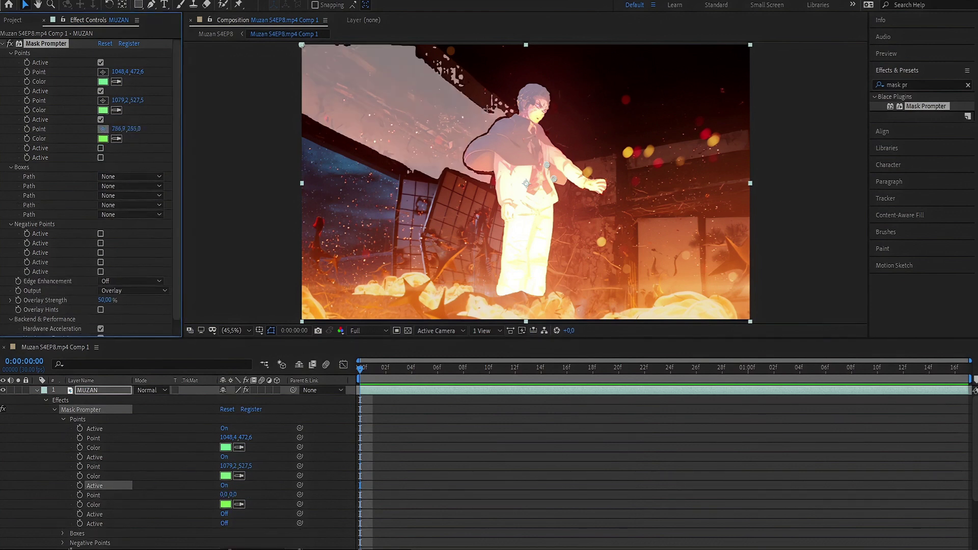
pyautogui.click(550, 103)
pyautogui.moveTo(515, 367); pyautogui.dragTo(580, 368)
pyautogui.press('space')
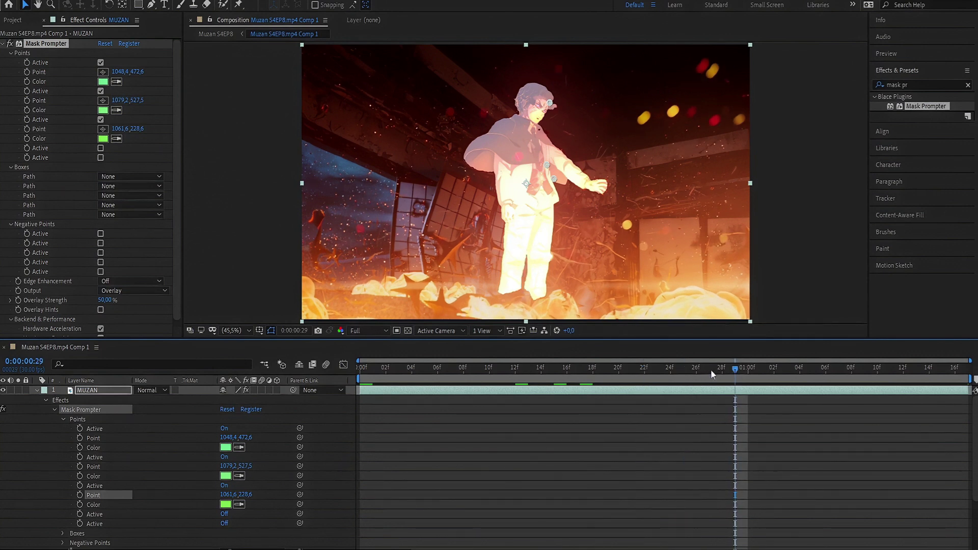
pyautogui.press('space')
pyautogui.moveTo(830, 368); pyautogui.dragTo(903, 367)
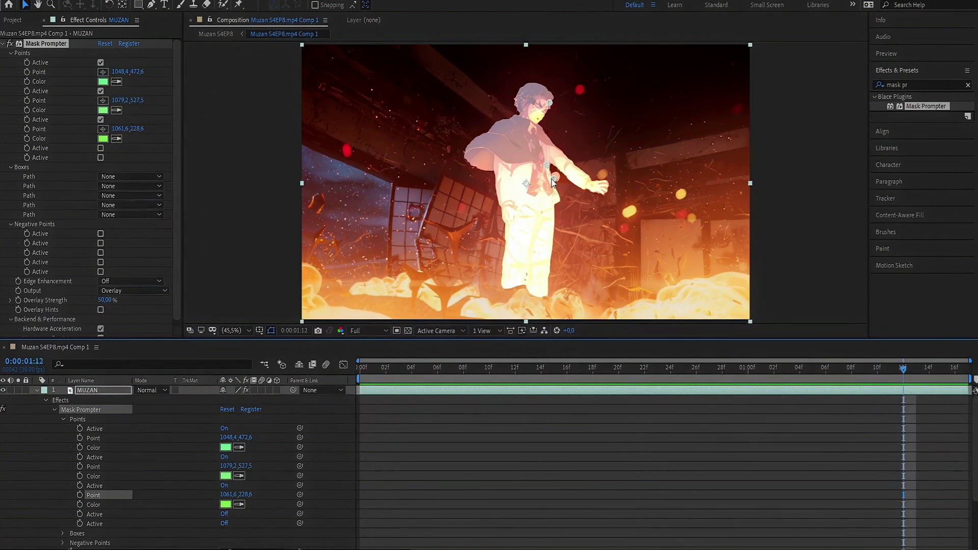
pyautogui.moveTo(552, 178); pyautogui.dragTo(554, 177)
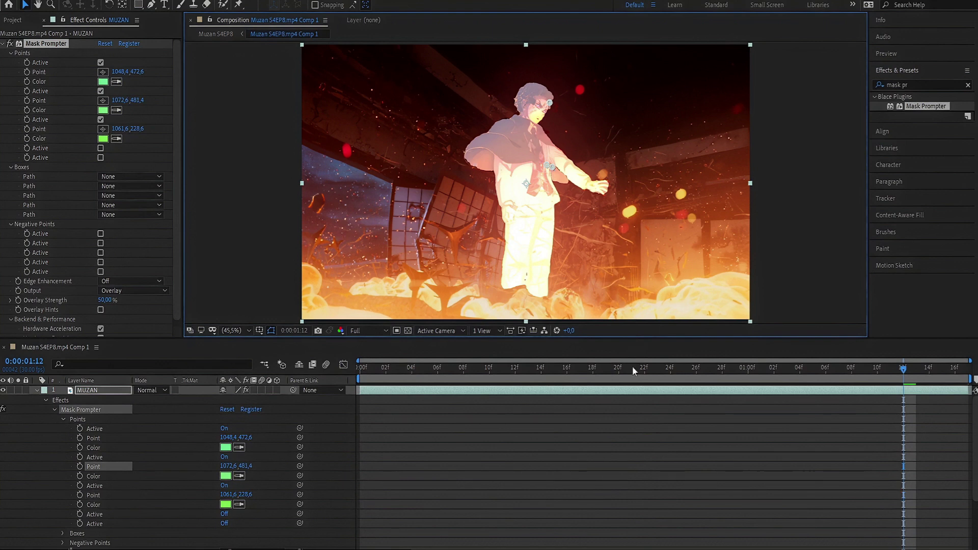
pyautogui.moveTo(634, 371); pyautogui.dragTo(659, 368)
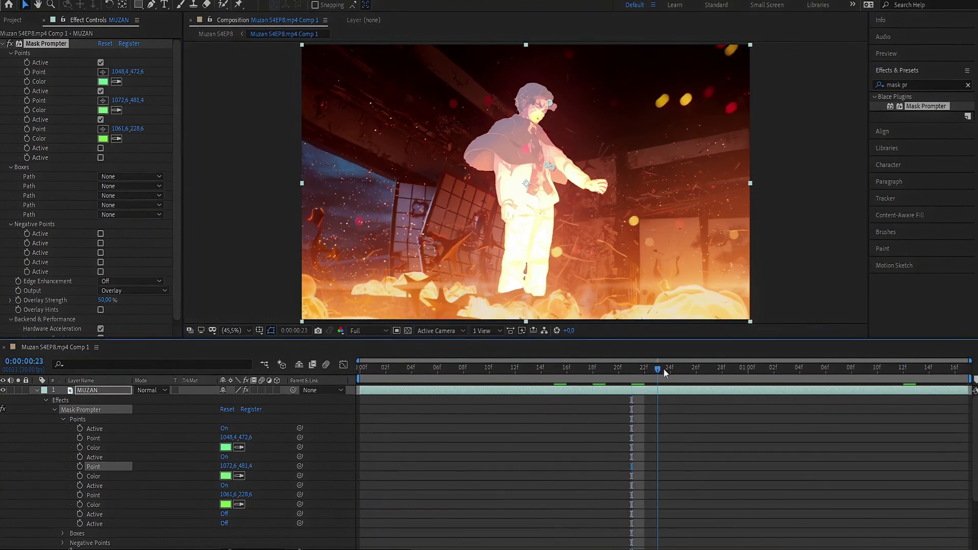
# Activate the fourth point on Muzan's head and preview the masked clip from the start
pyautogui.click(100, 148)
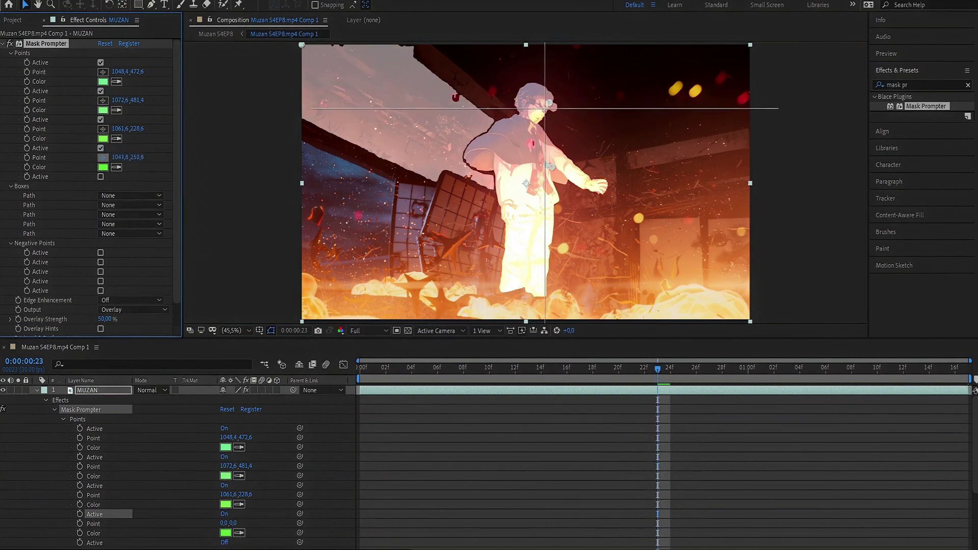
pyautogui.click(553, 105)
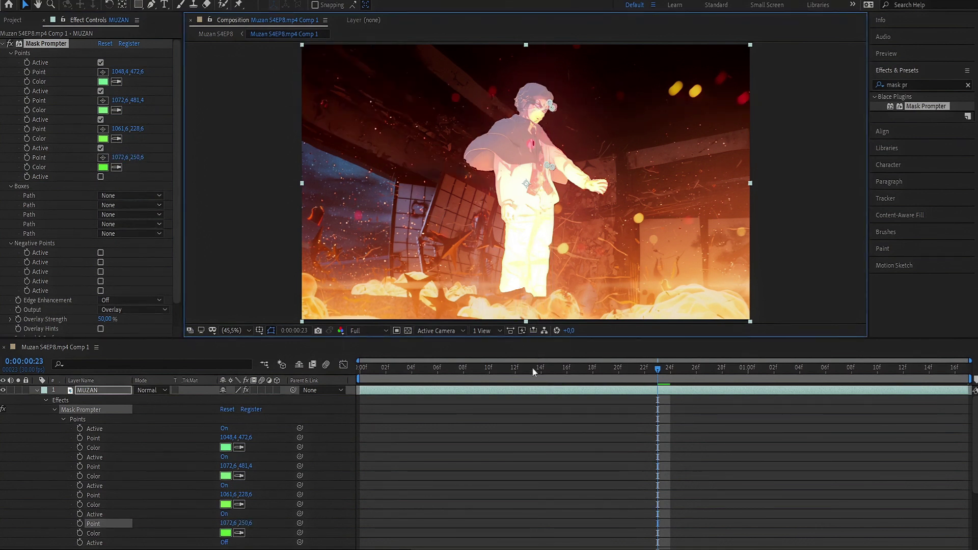
pyautogui.moveTo(464, 370); pyautogui.dragTo(317, 367)
pyautogui.press('space')
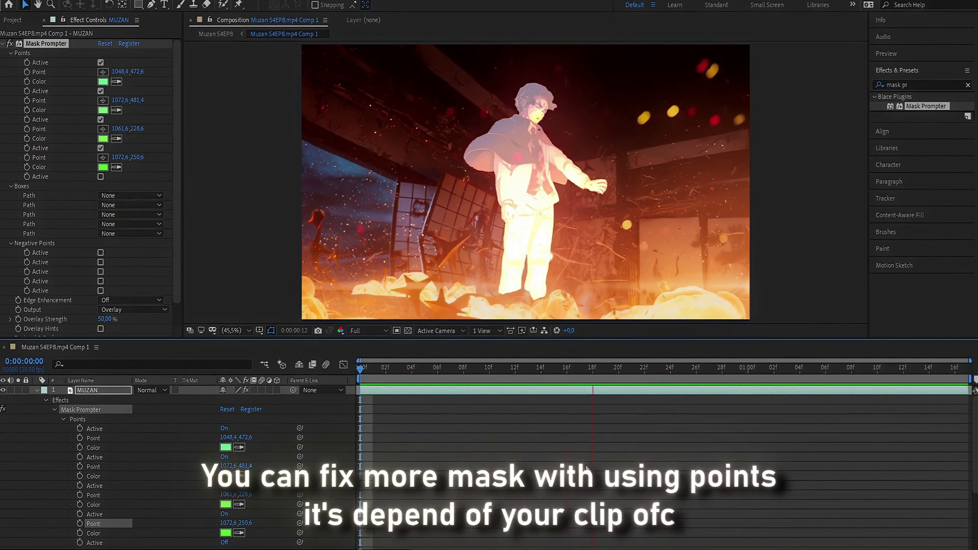
pyautogui.press('space')
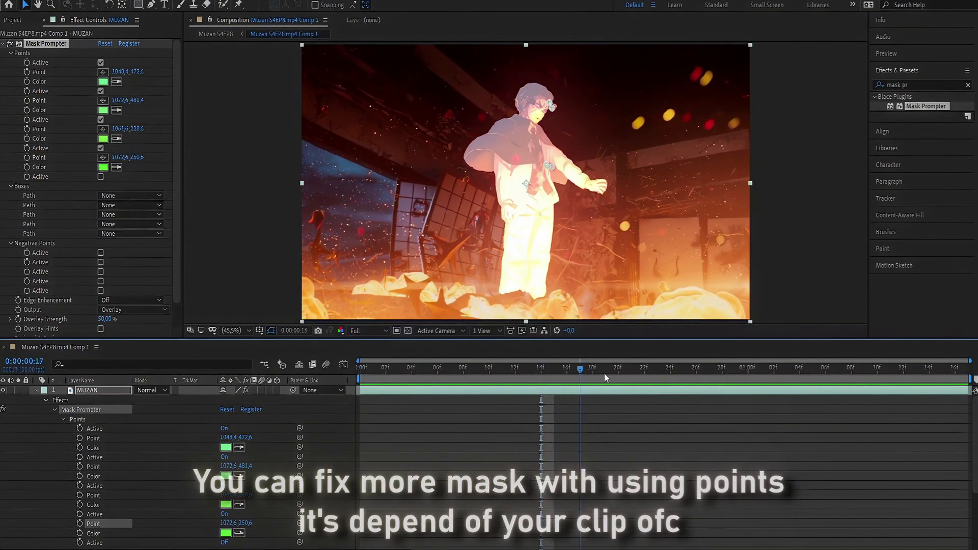
pyautogui.press('Home')
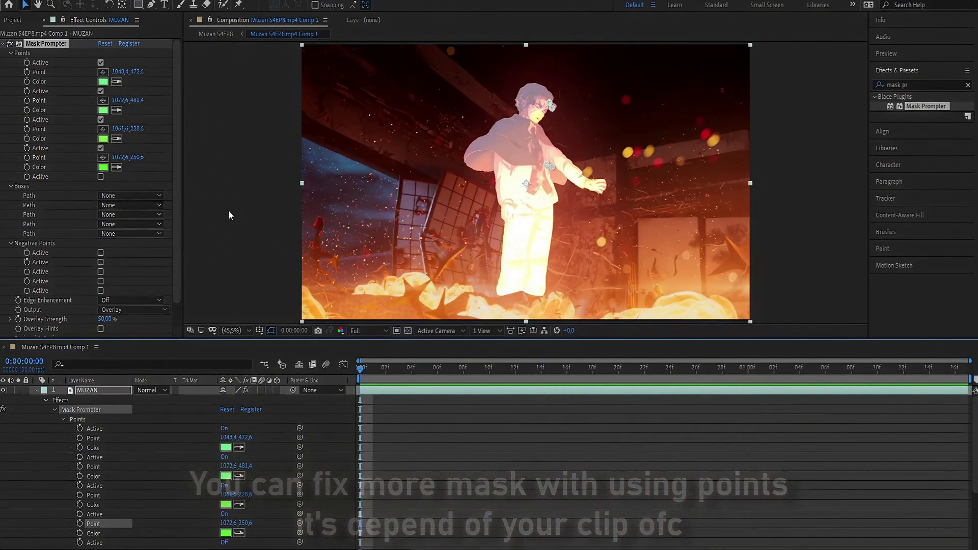
pyautogui.click(229, 215)
# Set Mask Prompter to output only the character on transparency with High edge enhancement
pyautogui.click(126, 300)
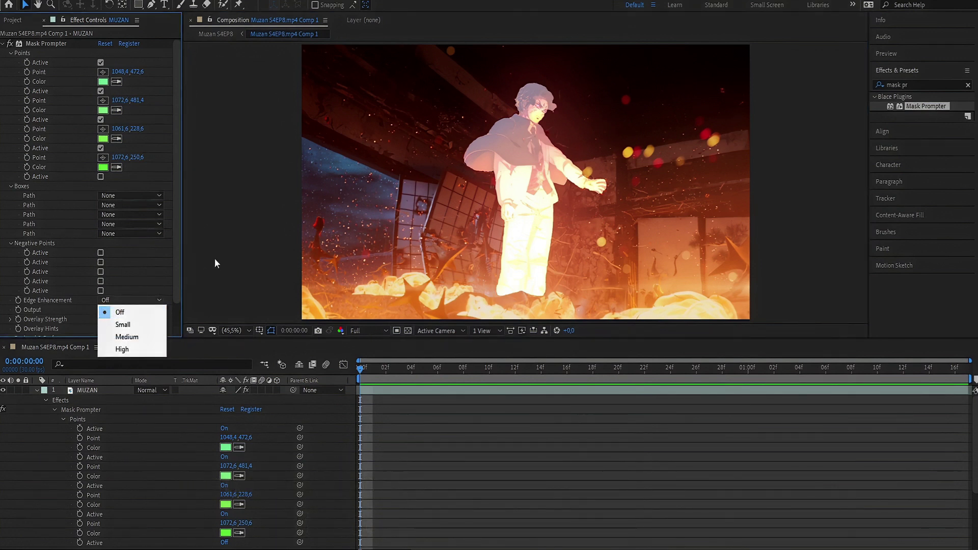
pyautogui.click(145, 301)
pyautogui.click(132, 310)
pyautogui.click(147, 346)
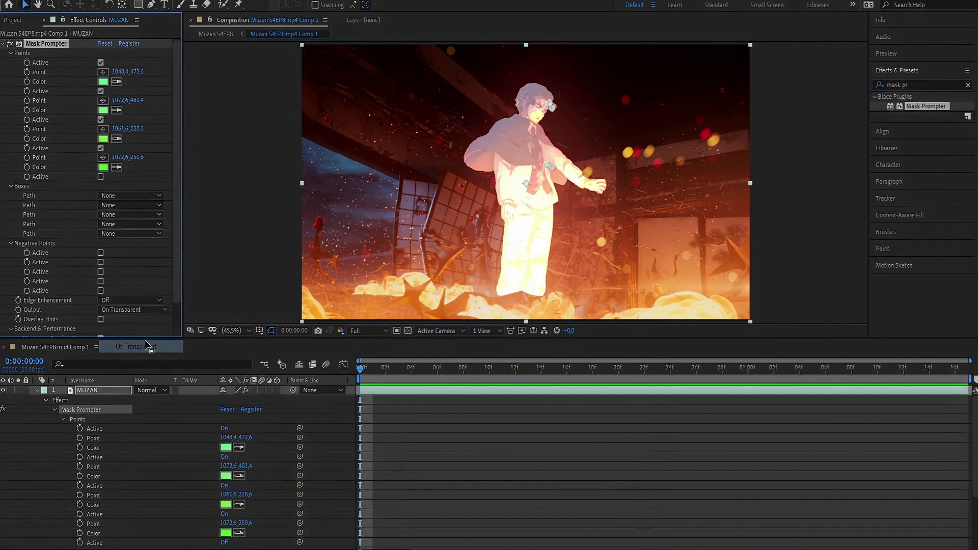
pyautogui.click(141, 301)
pyautogui.click(118, 351)
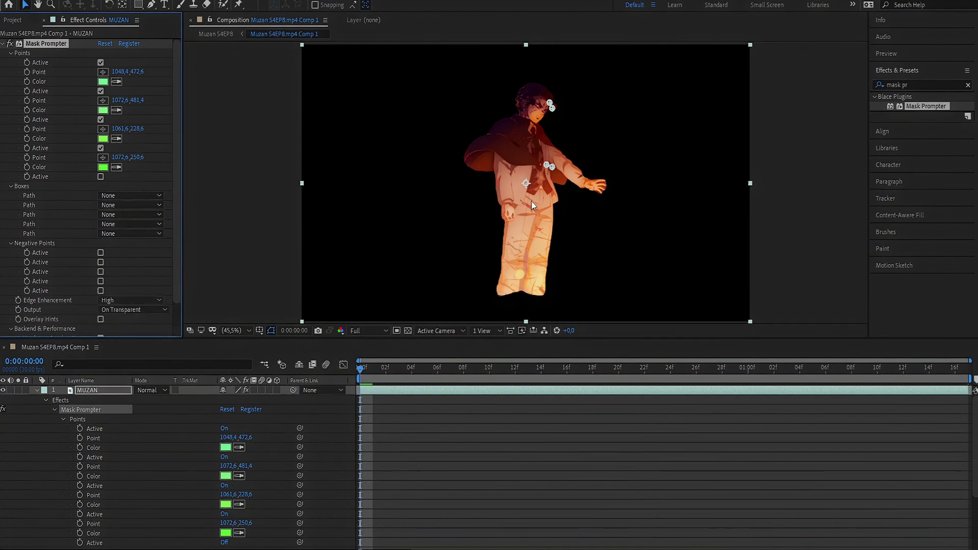
# Duplicate MUZAN and remove Mask Prompter from the original MUZAN layer
pyautogui.click(37, 391)
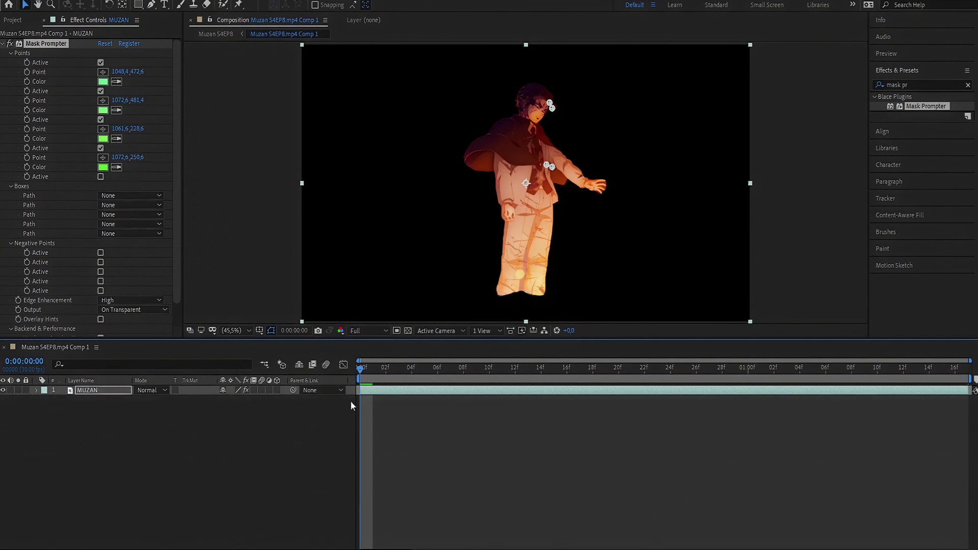
pyautogui.click(383, 391)
pyautogui.hotkey('ctrl', 'd')
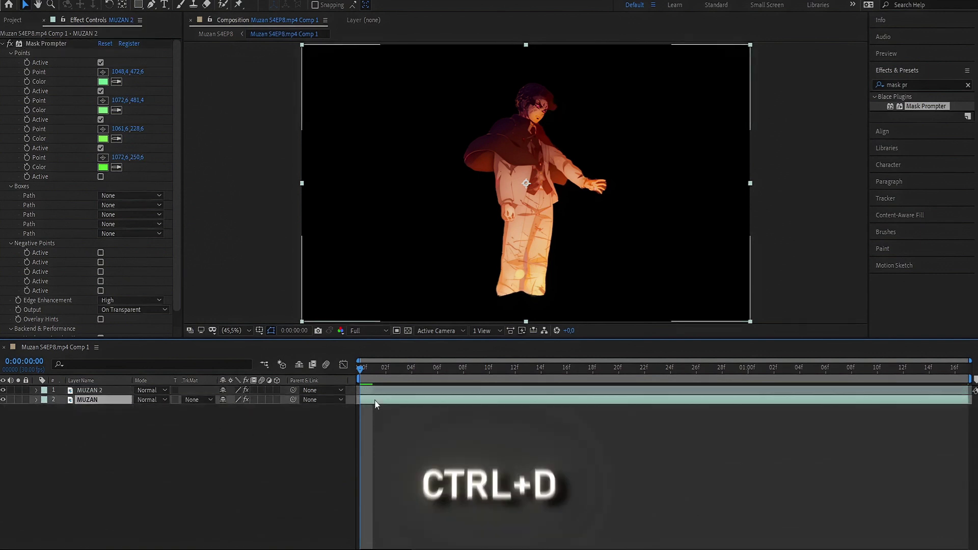
pyautogui.click(43, 44)
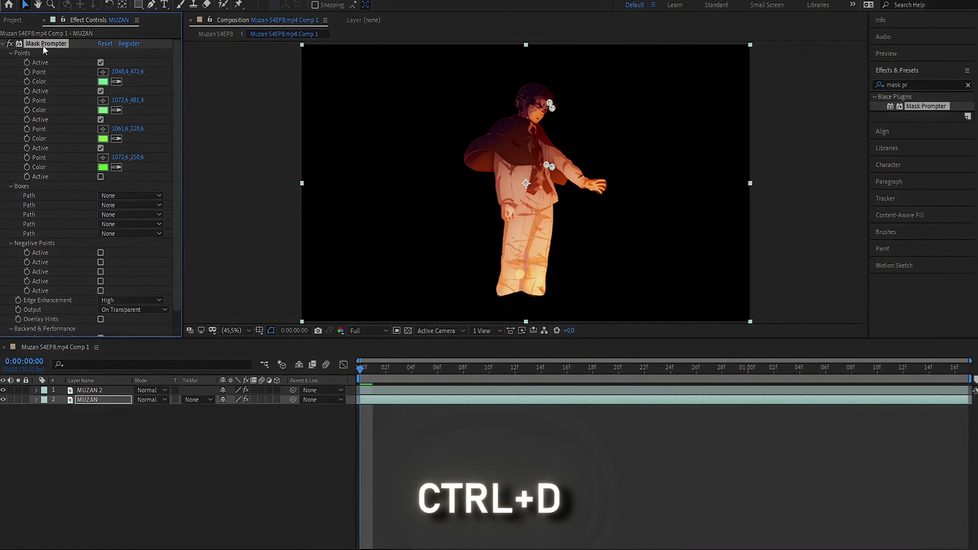
pyautogui.press('Delete')
# Toggle Solo on MUZAN 2 to compare the cut-out with the full scene
pyautogui.click(397, 369)
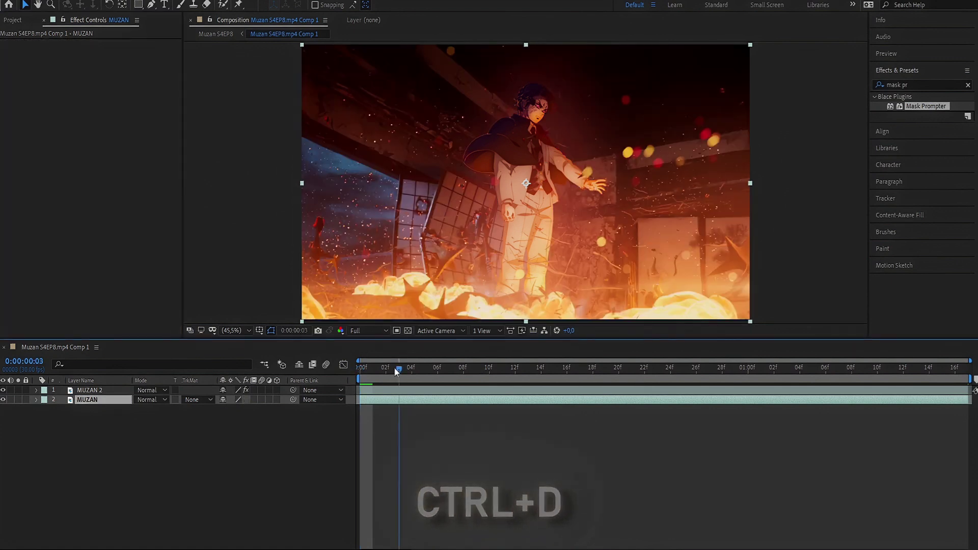
pyautogui.moveTo(396, 371); pyautogui.dragTo(360, 368)
pyautogui.click(18, 390)
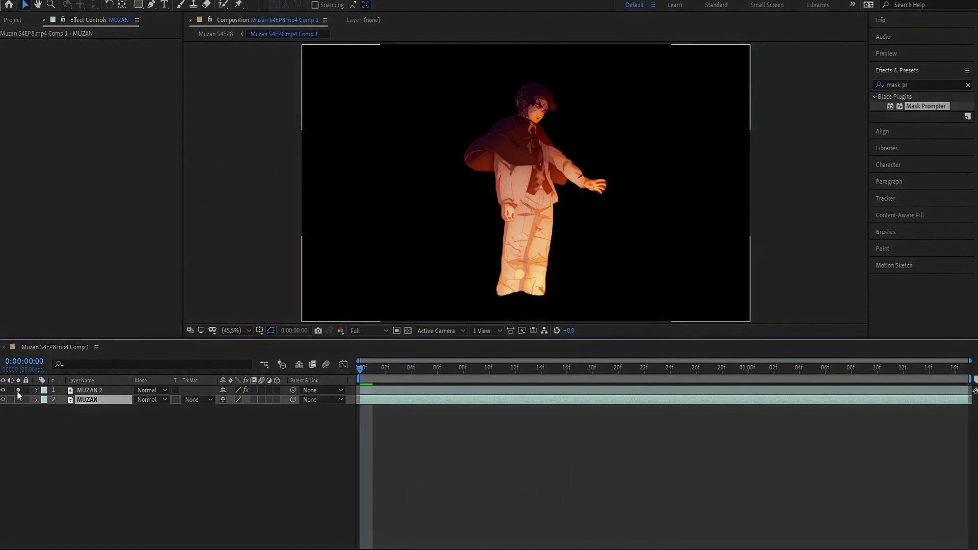
pyautogui.click(17, 390)
pyautogui.click(17, 390)
pyautogui.click(17, 390)
pyautogui.click(17, 391)
pyautogui.click(18, 390)
pyautogui.moveTo(383, 375); pyautogui.dragTo(323, 367)
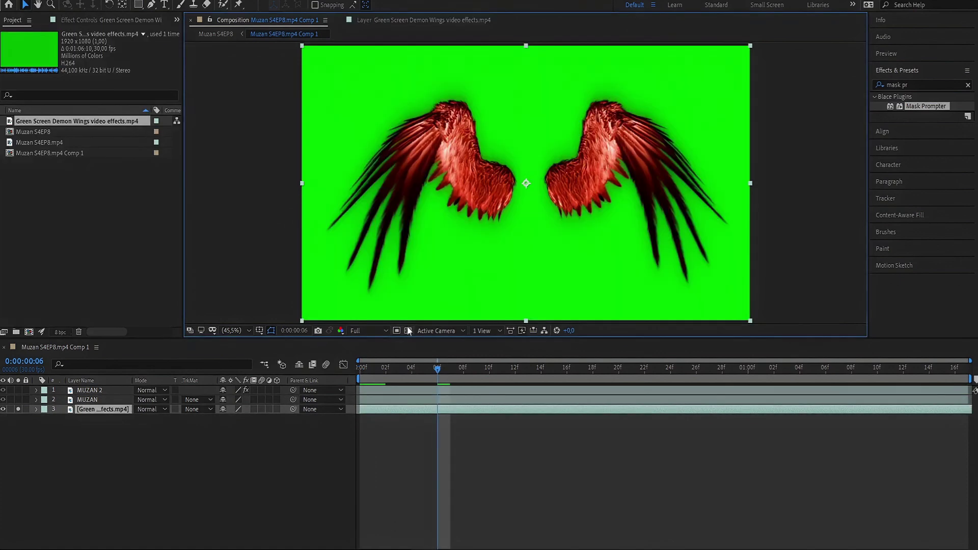
# Scrub through the demon wings clip and select the green-screen wings layer
pyautogui.moveTo(454, 366); pyautogui.dragTo(968, 368)
pyautogui.hotkey('ctrl', 'd')
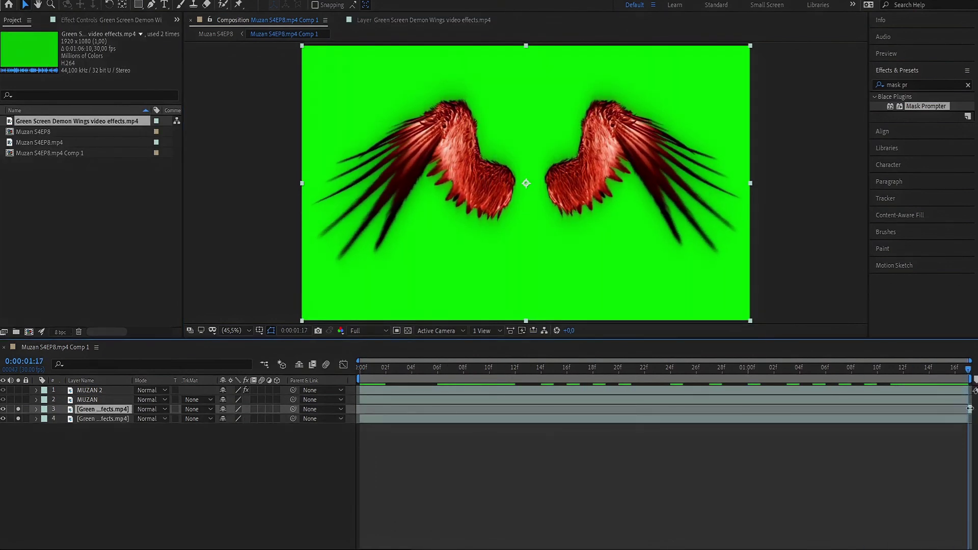
pyautogui.press('Delete')
pyautogui.moveTo(473, 380); pyautogui.dragTo(345, 409)
pyautogui.click(371, 409)
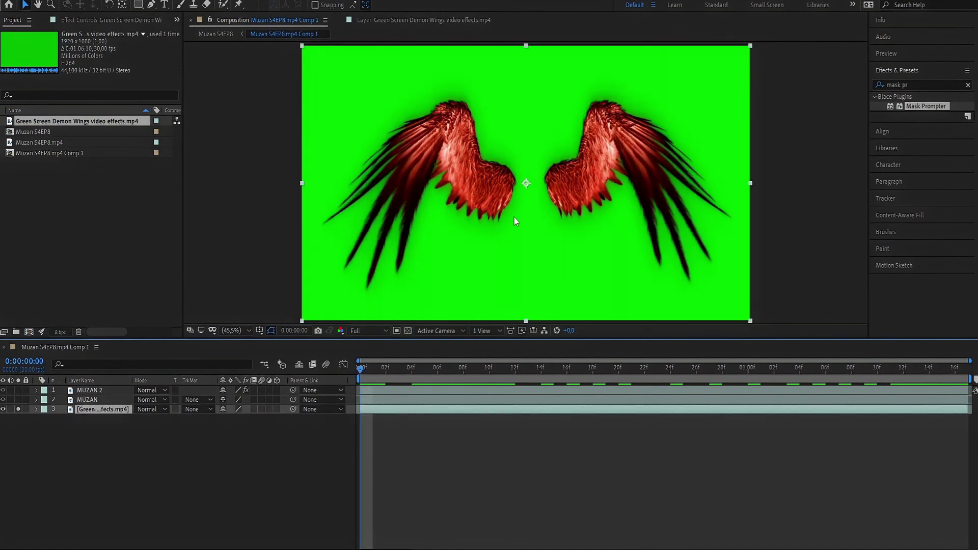
pyautogui.click(871, 85)
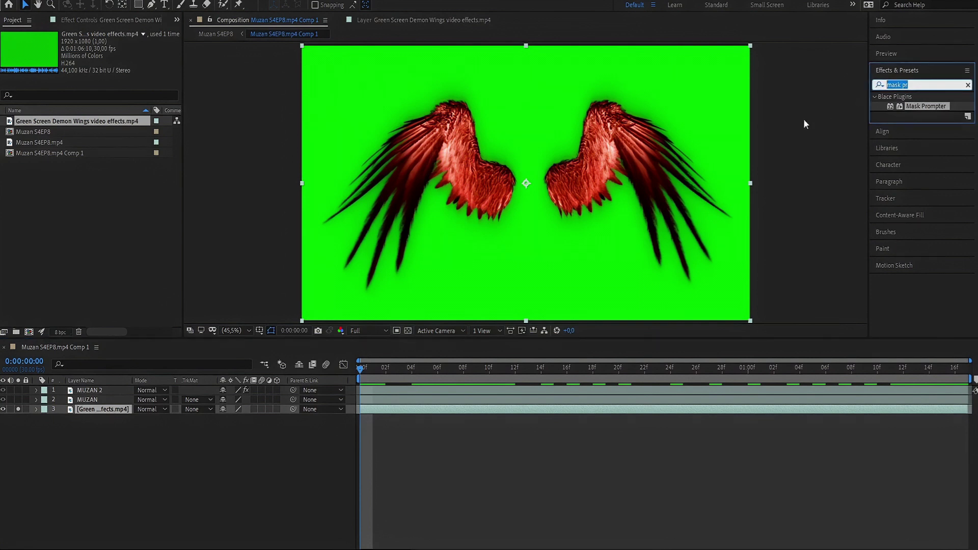
# Apply Keylight (1.2) to the wings layer and sample the green background as key colour
pyautogui.write('key')
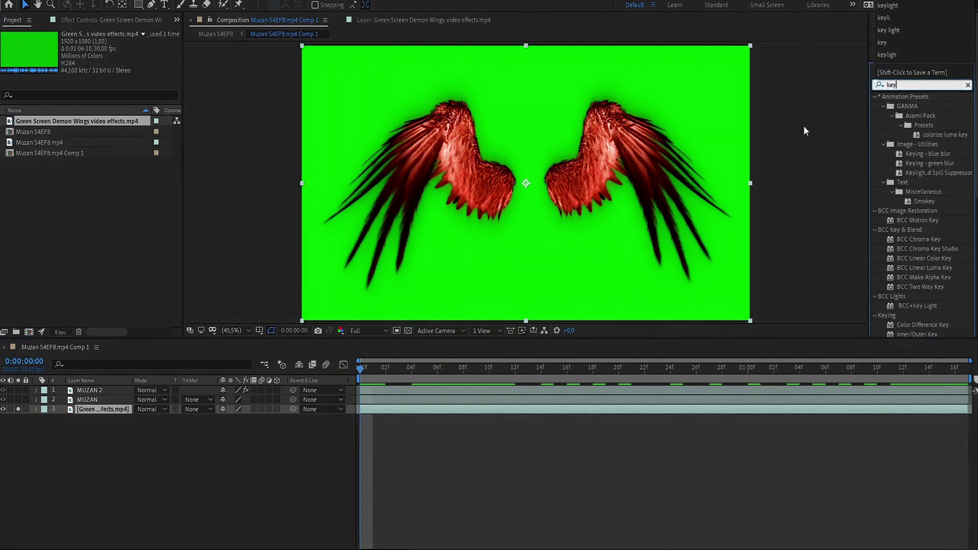
pyautogui.write('light')
pyautogui.click(917, 135)
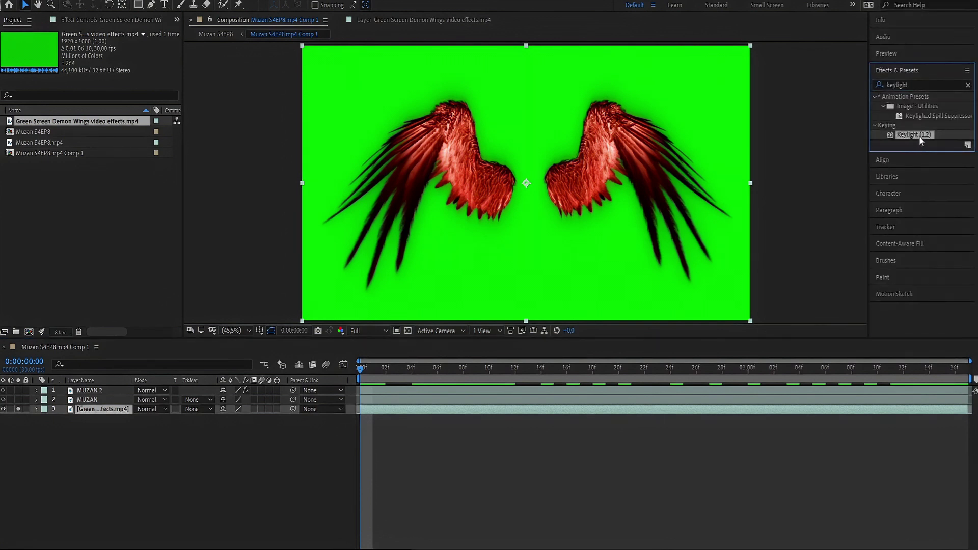
pyautogui.moveTo(525, 418); pyautogui.dragTo(418, 410)
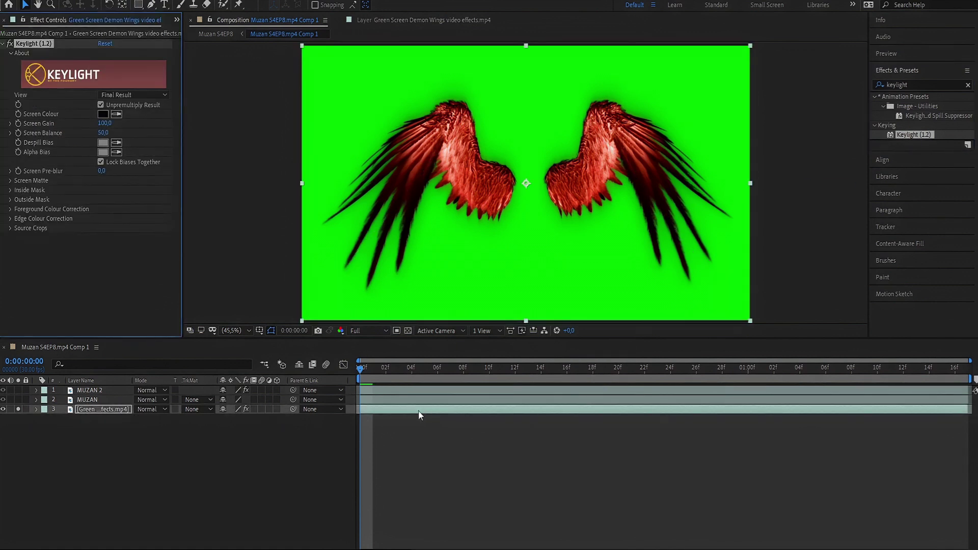
pyautogui.click(402, 234)
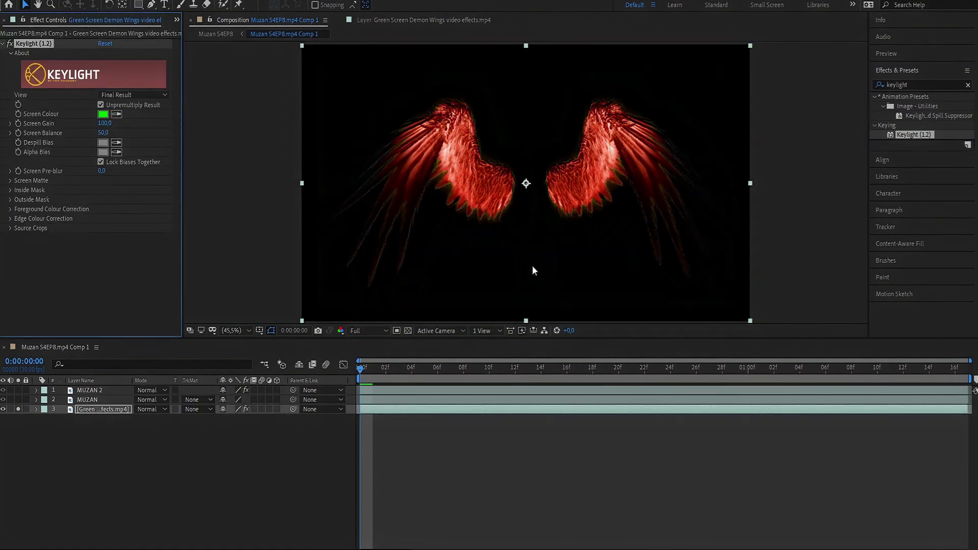
# Set Screen Gain to 255 and Screen Balance to 69, then unsolo the wings
pyautogui.press('.')
pyautogui.press('.')
pyautogui.press('.')
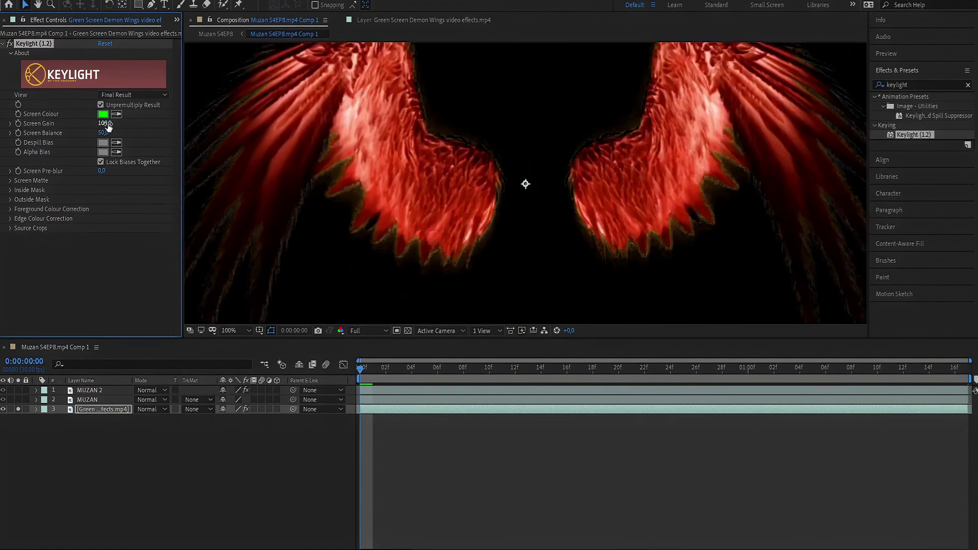
pyautogui.moveTo(106, 124); pyautogui.dragTo(129, 124)
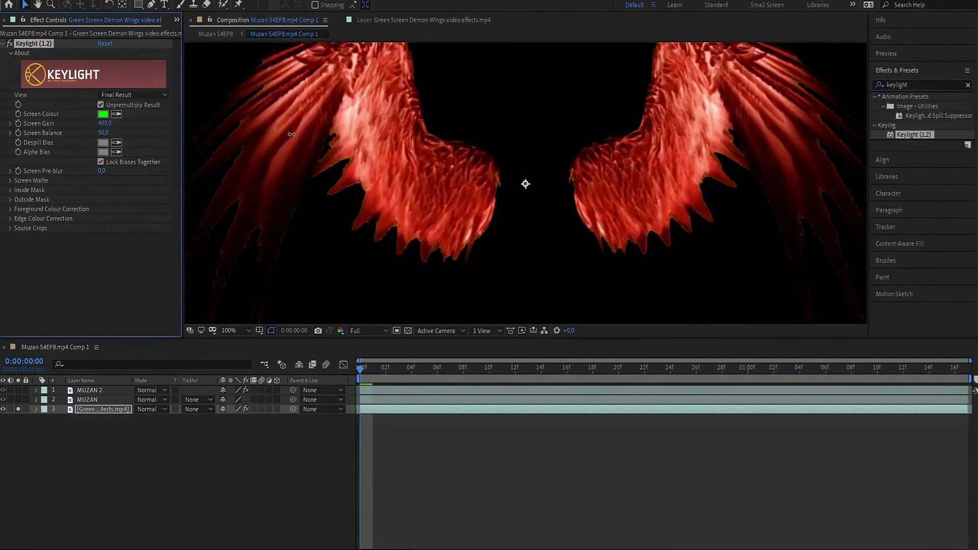
pyautogui.moveTo(104, 134); pyautogui.dragTo(149, 131)
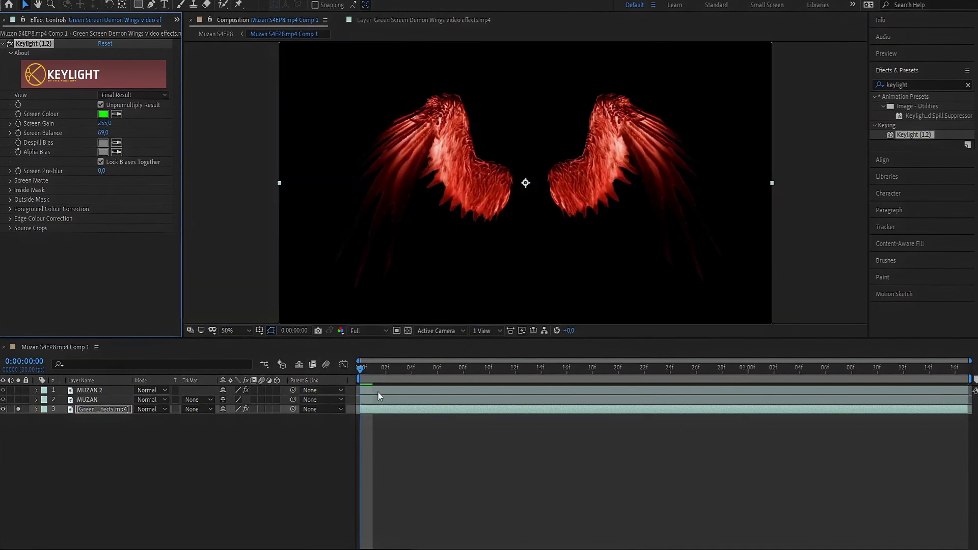
pyautogui.click(18, 410)
# Move the wings layer between MUZAN 2 and MUZAN and turn on its 3D switch
pyautogui.moveTo(84, 410); pyautogui.dragTo(87, 402)
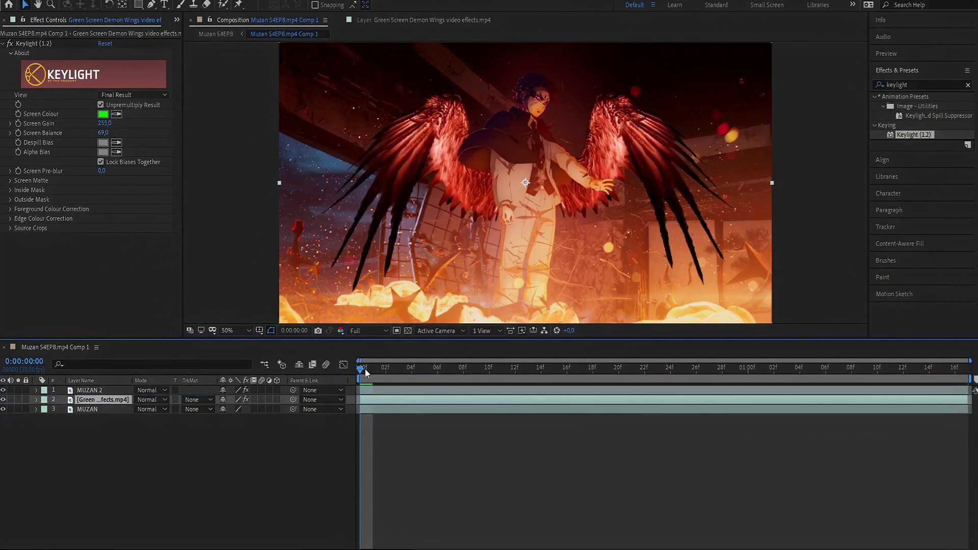
pyautogui.click(276, 400)
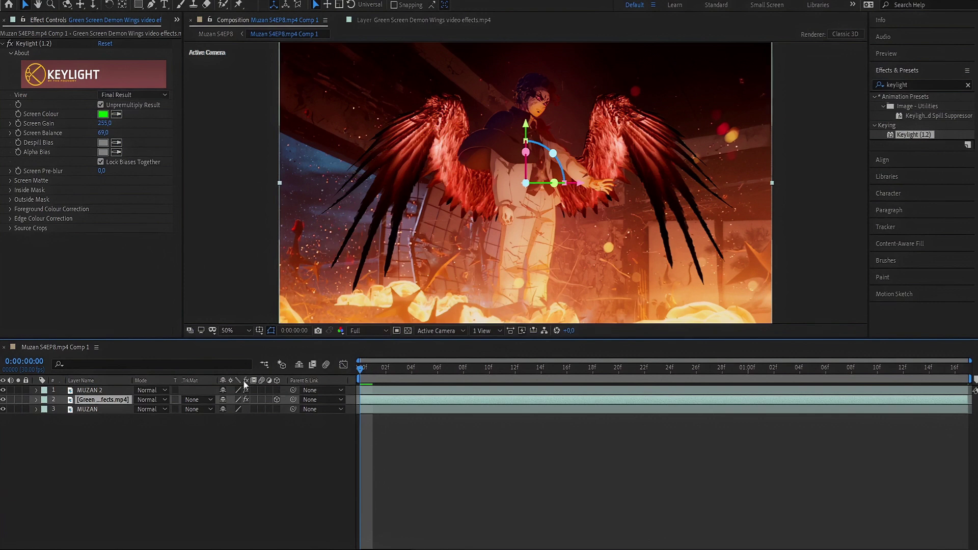
# Raise the wings behind Muzan's shoulders with Orientation Y 345° and Z Rotation 9°
pyautogui.moveTo(525, 125); pyautogui.dragTo(526, 69)
pyautogui.click(235, 331)
pyautogui.click(245, 363)
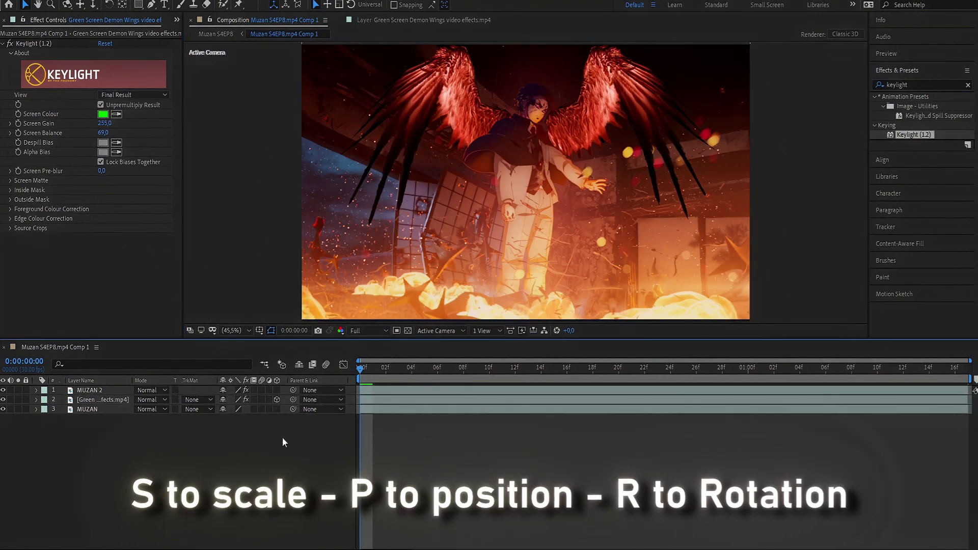
pyautogui.press('r')
pyautogui.moveTo(239, 410); pyautogui.dragTo(227, 411)
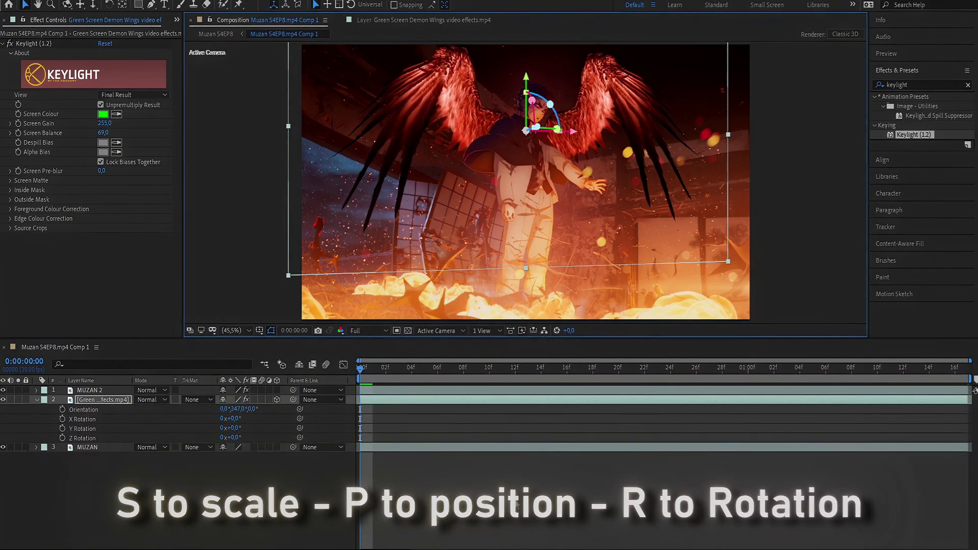
pyautogui.click(250, 427)
pyautogui.moveTo(230, 437); pyautogui.dragTo(235, 437)
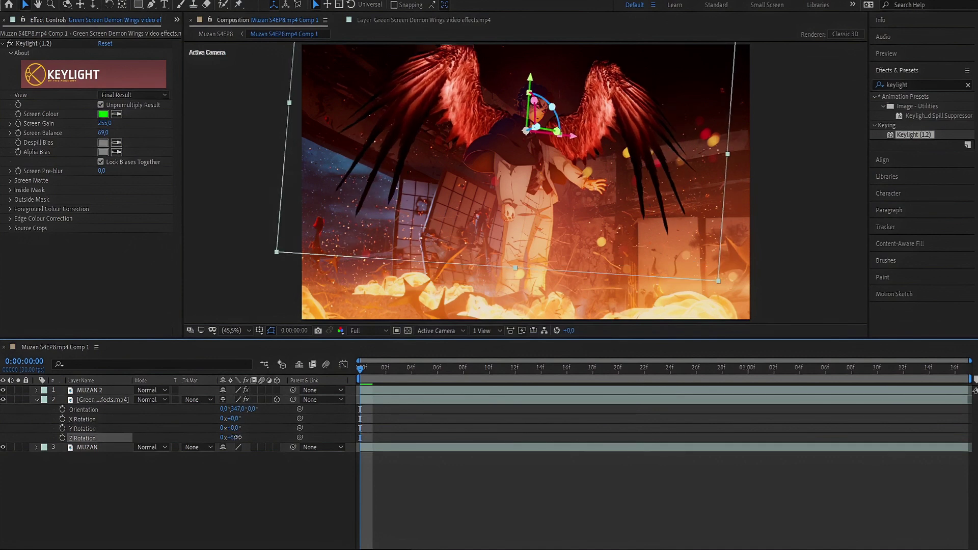
# Preview the composition, then nudge the wings' Position slightly left
pyautogui.click(366, 400)
pyautogui.press('space')
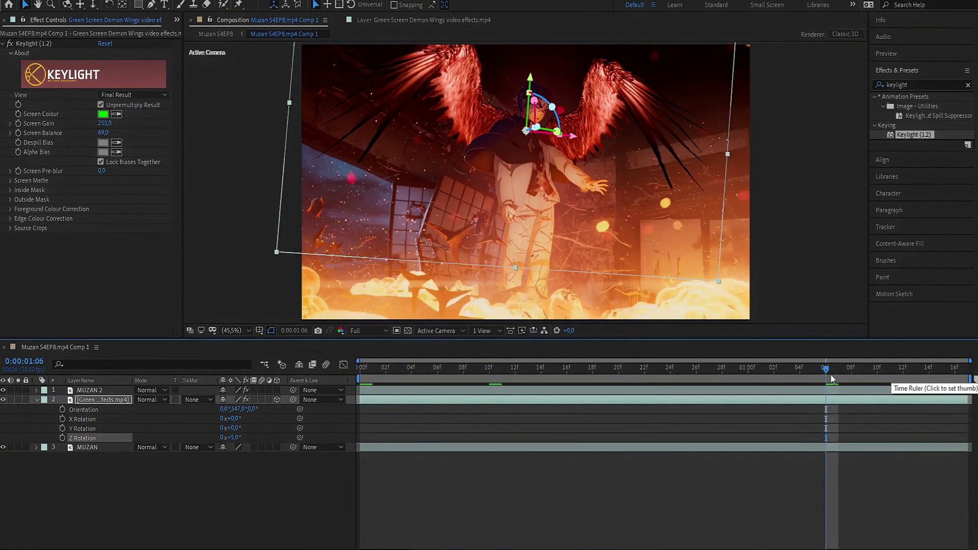
pyautogui.click(396, 497)
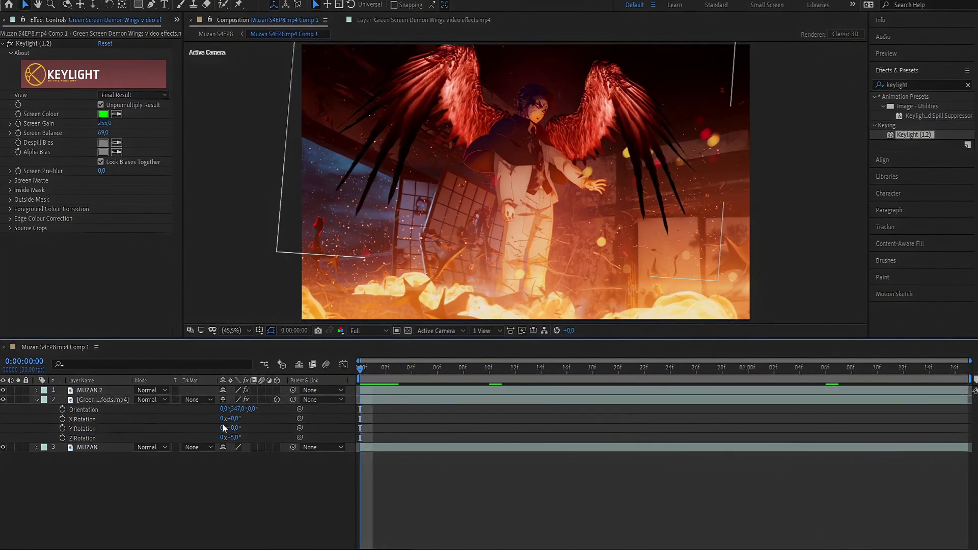
pyautogui.click(97, 400)
pyautogui.press('p')
pyautogui.moveTo(228, 409); pyautogui.dragTo(238, 438)
# Preview the adjusted wings and add the RASENGAN clip to the composition
pyautogui.press('r')
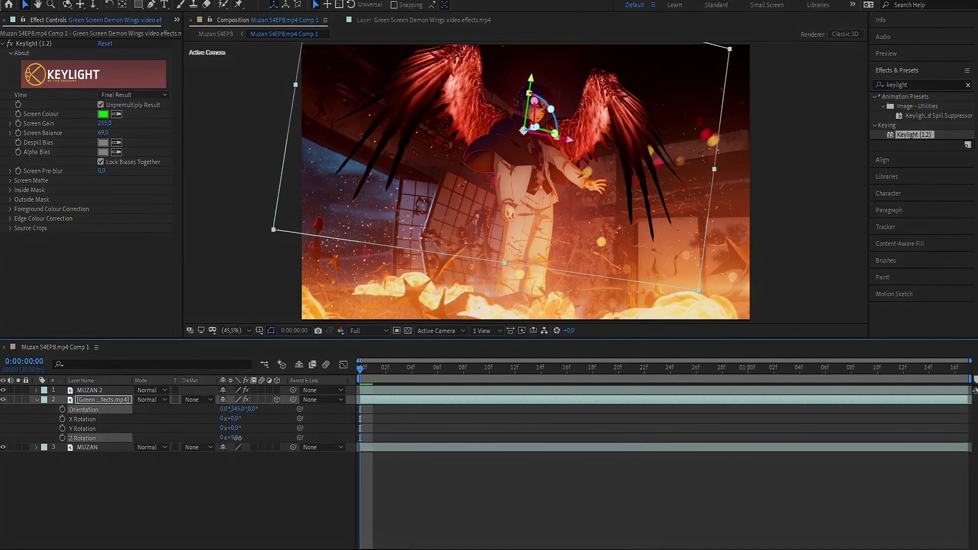
pyautogui.press('space')
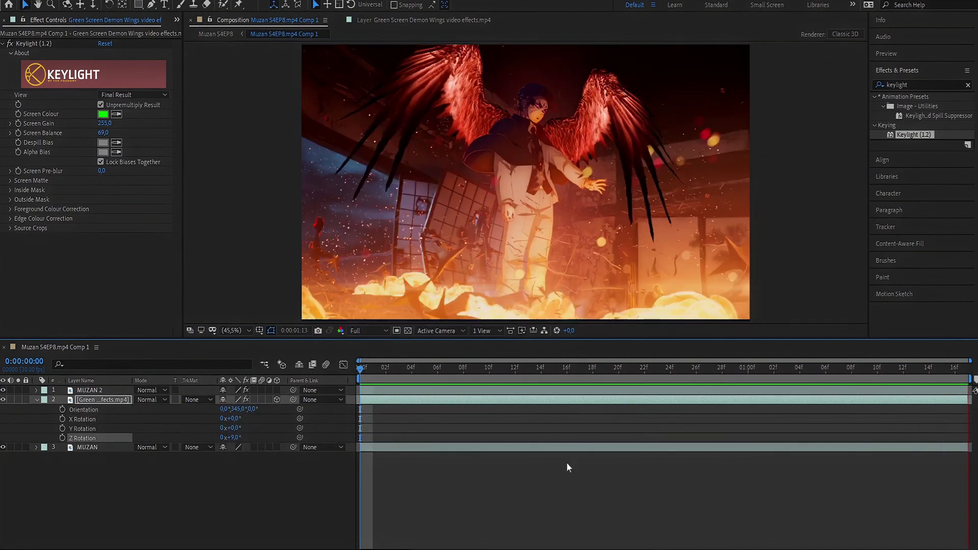
pyautogui.press('space')
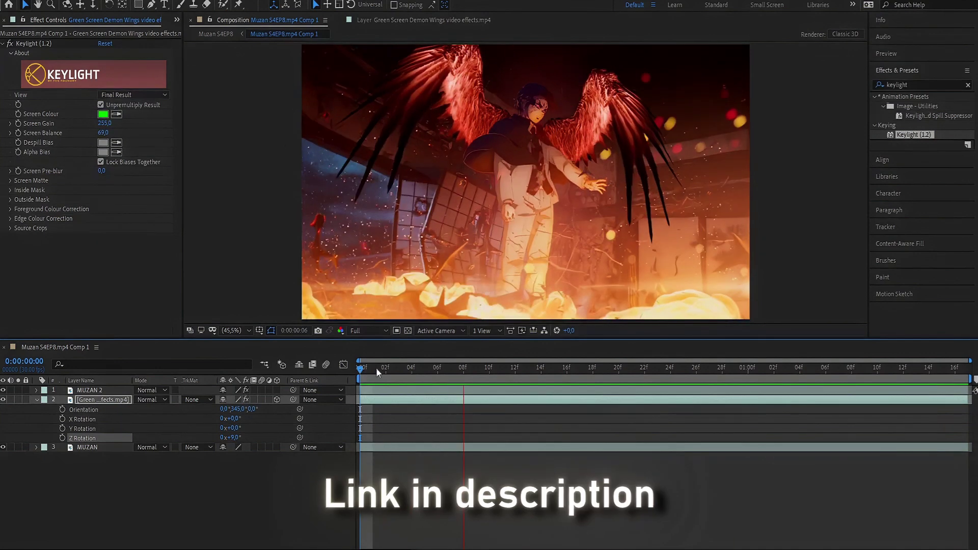
pyautogui.press('F2')
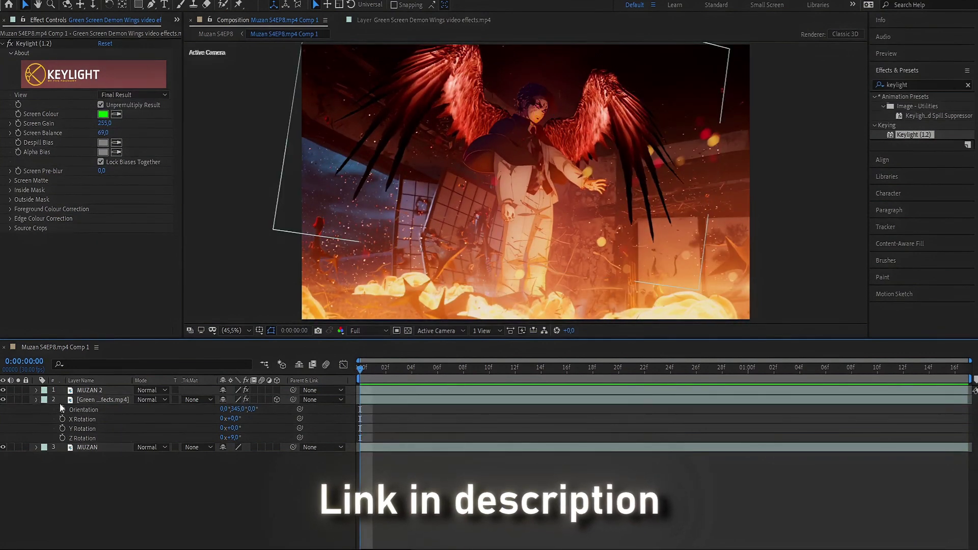
pyautogui.moveTo(63, 163); pyautogui.dragTo(124, 430)
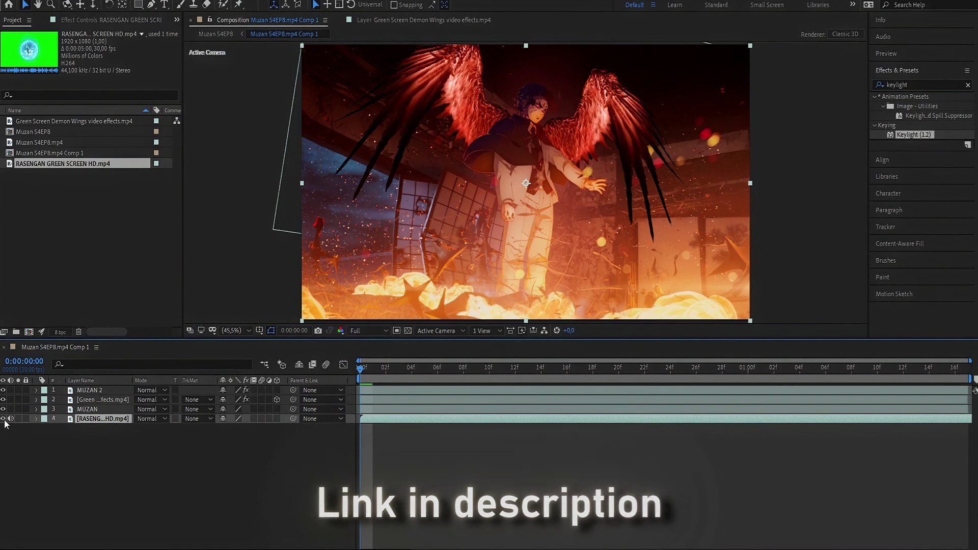
# Solo the muted RASENGAN layer and key out its green with Keylight (1.2)
pyautogui.click(3, 419)
pyautogui.click(11, 419)
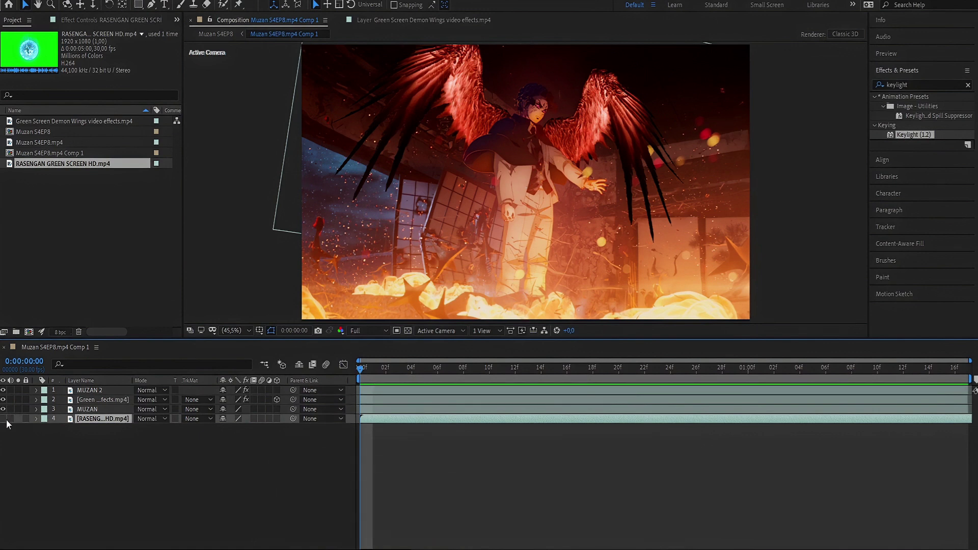
pyautogui.click(18, 419)
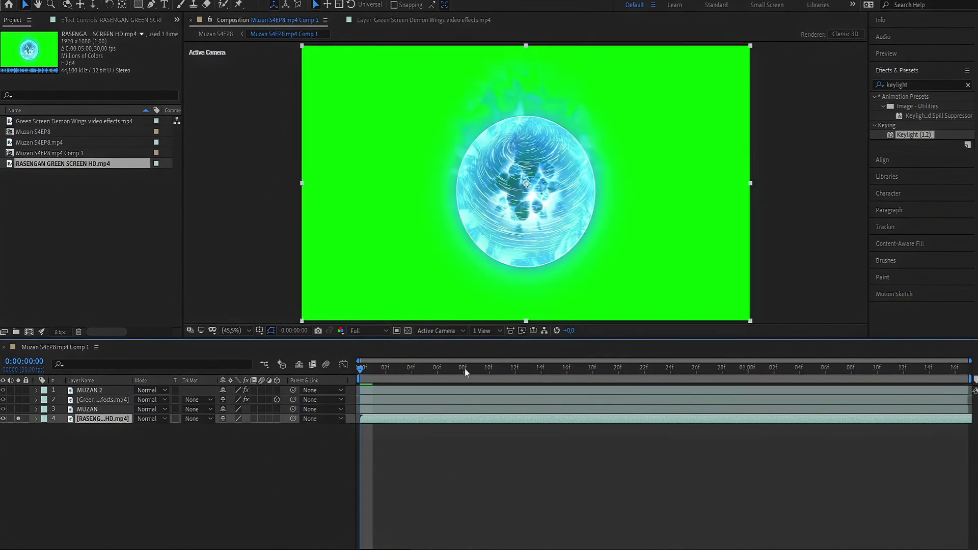
pyautogui.click(921, 135)
pyautogui.moveTo(555, 372); pyautogui.dragTo(446, 421)
pyautogui.click(116, 114)
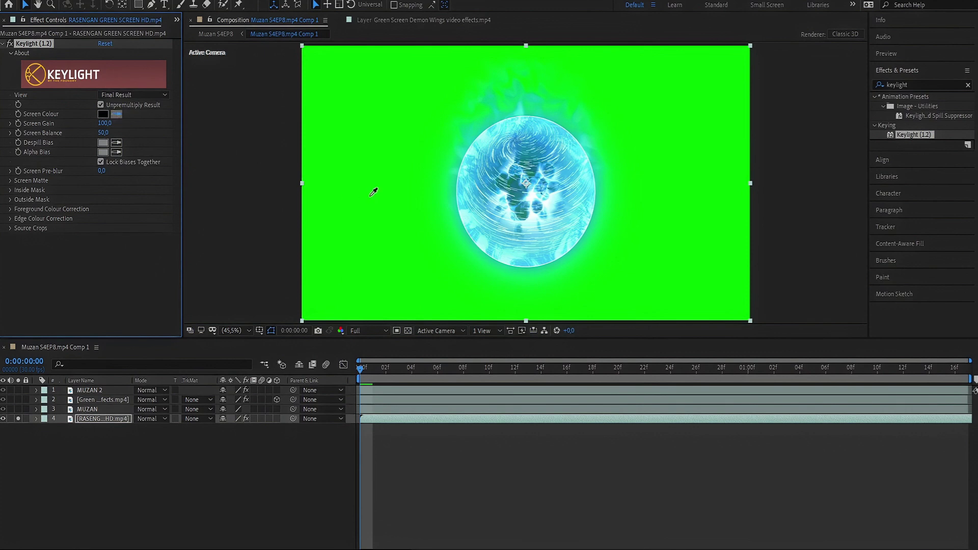
pyautogui.click(377, 189)
# Set Screen Balance to 13.0, show all layers at Fit, and move RASENGAN above MUZAN
pyautogui.press('.')
pyautogui.press('.')
pyautogui.press('.')
pyautogui.press(',')
pyautogui.press(',')
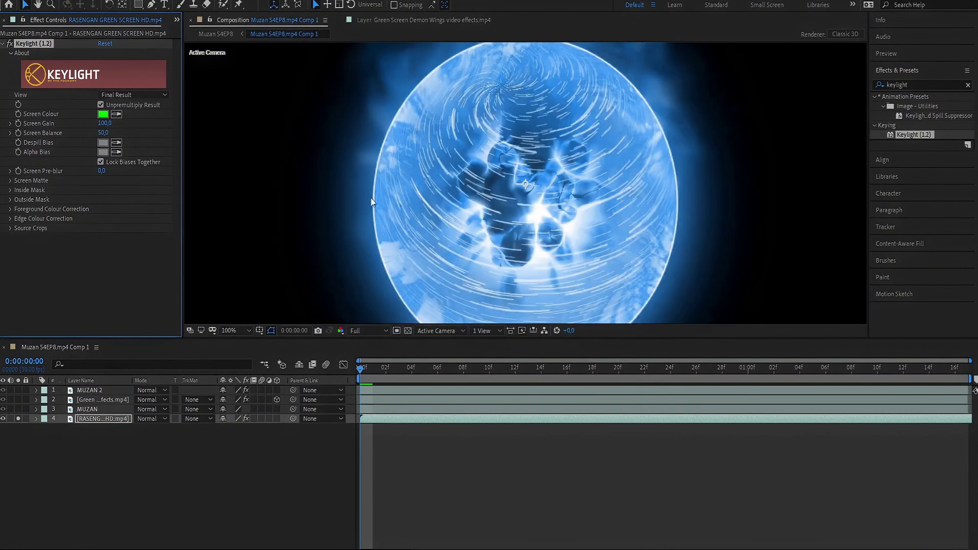
pyautogui.moveTo(105, 136); pyautogui.dragTo(87, 137)
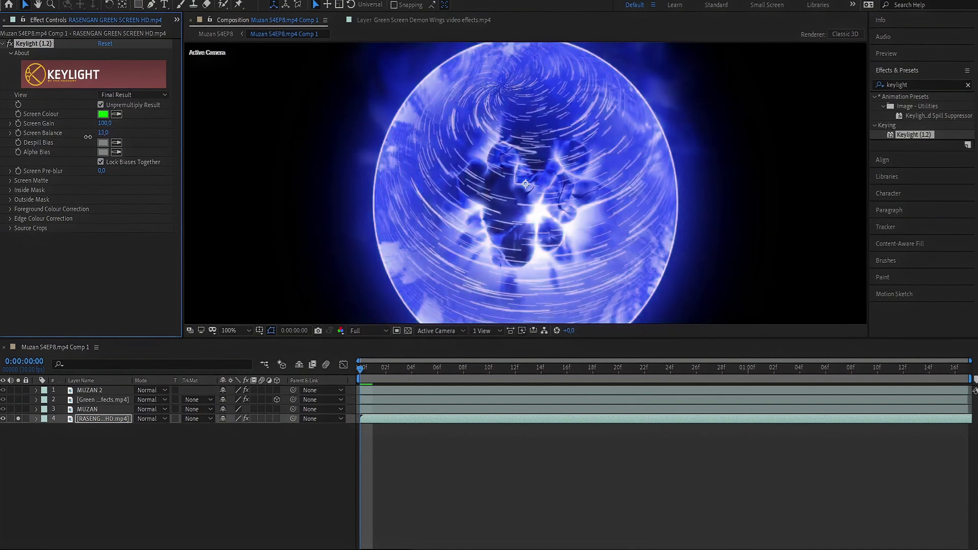
pyautogui.click(17, 418)
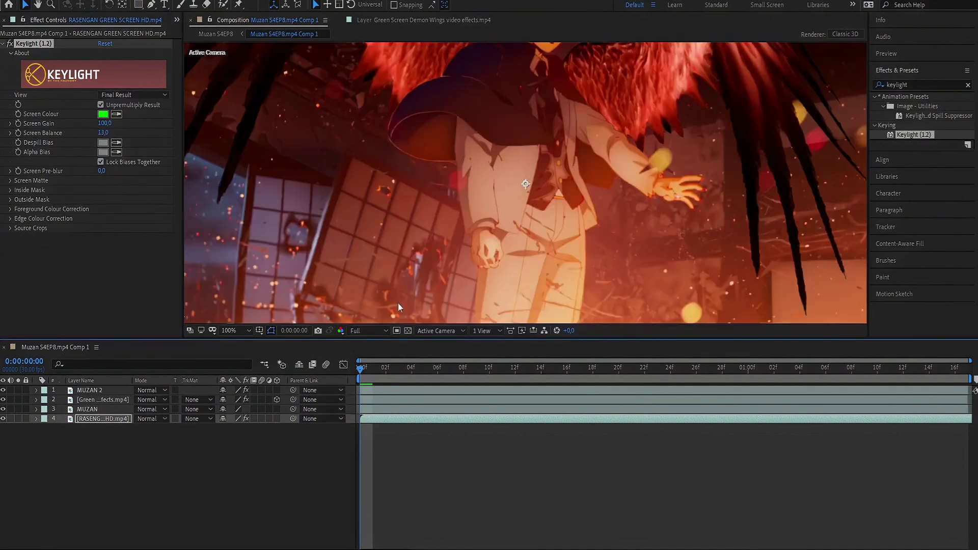
pyautogui.press(',')
pyautogui.press(',')
pyautogui.hotkey('shift', '/')
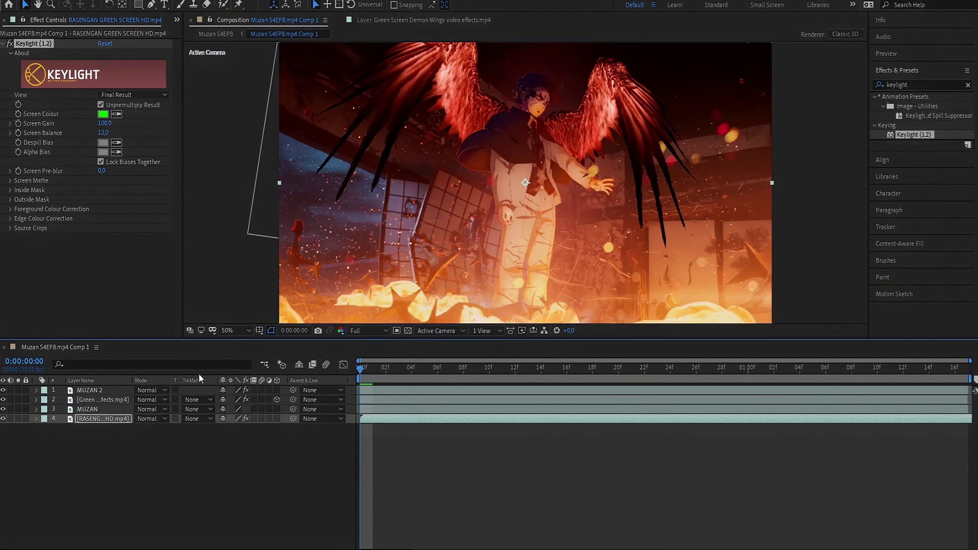
pyautogui.click(229, 332)
pyautogui.click(238, 357)
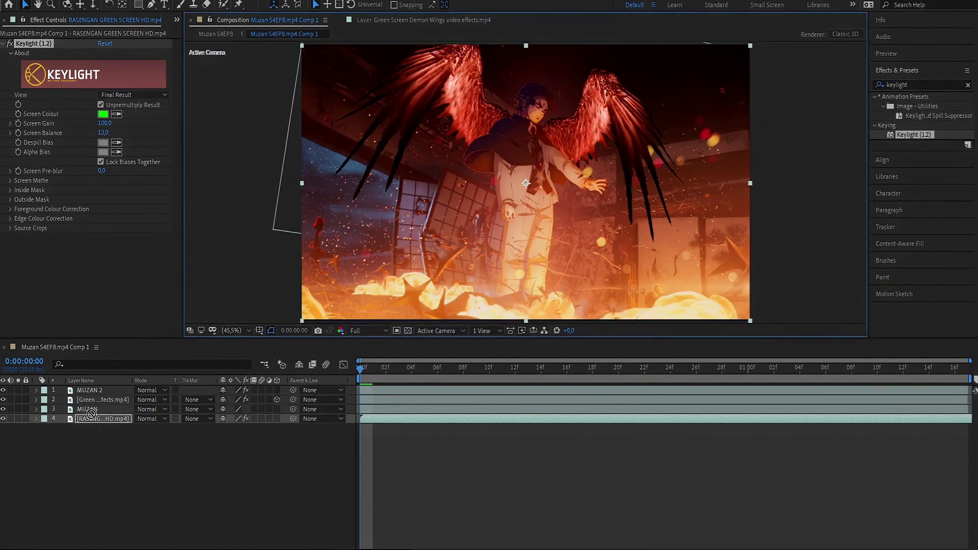
pyautogui.moveTo(90, 414); pyautogui.dragTo(111, 390)
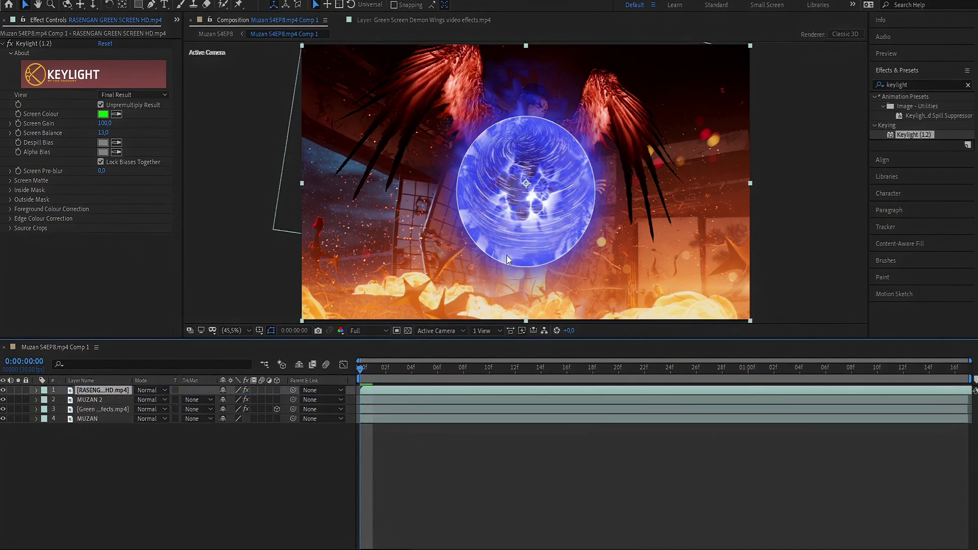
# Scale the Rasengan down to 11% and move it toward Muzan's hand
pyautogui.press('s')
pyautogui.moveTo(238, 400); pyautogui.dragTo(199, 407)
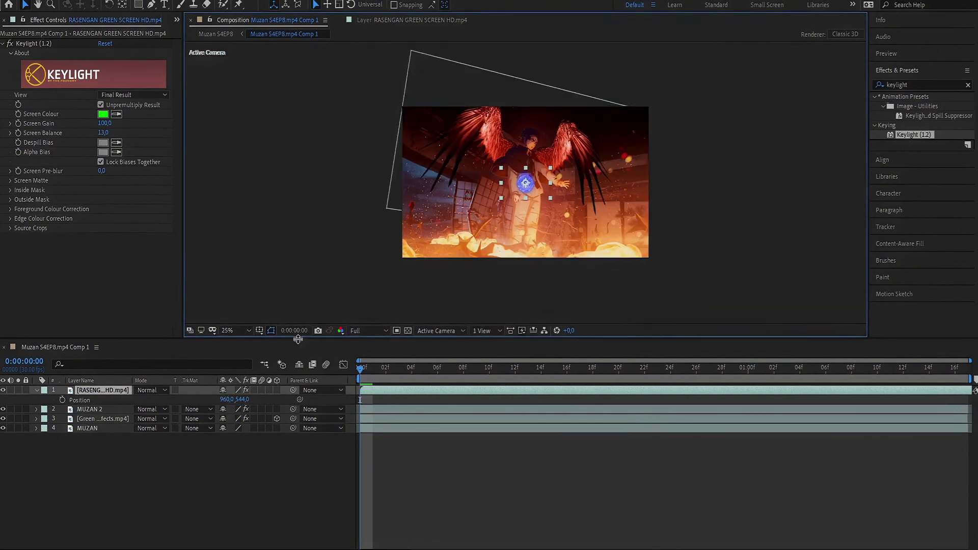
pyautogui.press('p')
pyautogui.moveTo(245, 399); pyautogui.dragTo(300, 400)
pyautogui.press('s')
pyautogui.scroll(3, 486, 263)
pyautogui.scroll(-2, 486, 264)
# Keep RASENGAN as the top layer and nudge its Position to 1279,599 in Muzan's hand
pyautogui.hotkey('ctrl', '[')
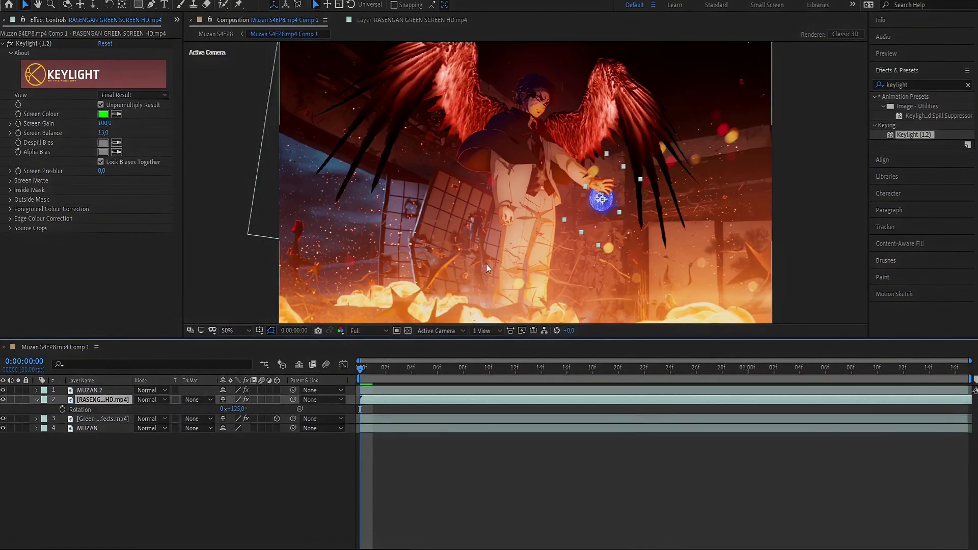
pyautogui.press('/')
pyautogui.hotkey('ctrl', ']')
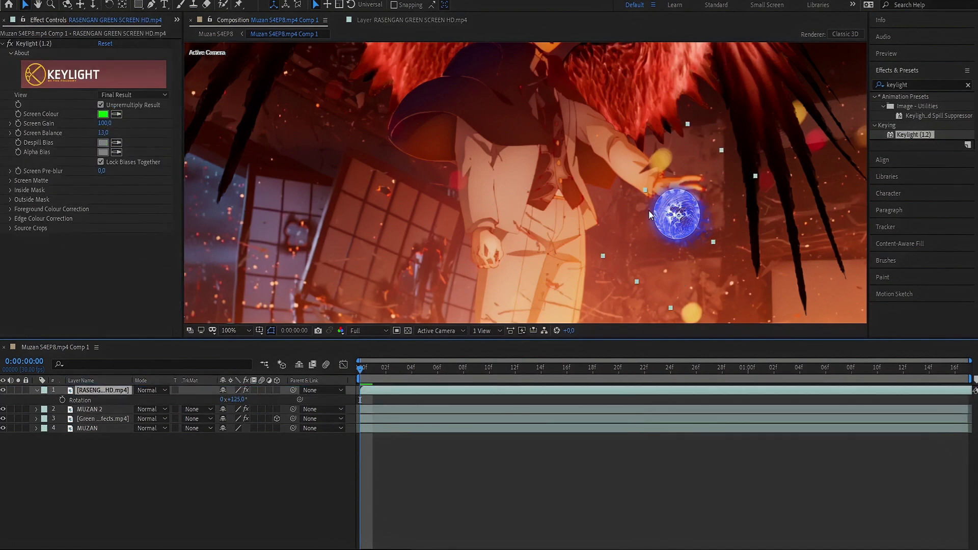
pyautogui.scroll(-2, 317, 295)
pyautogui.press('p')
pyautogui.moveTo(228, 399); pyautogui.dragTo(237, 400)
# Fit the frame and preview the Rasengan sitting in Muzan's hand
pyautogui.hotkey('shift', '/')
pyautogui.press('p')
pyautogui.press('space')
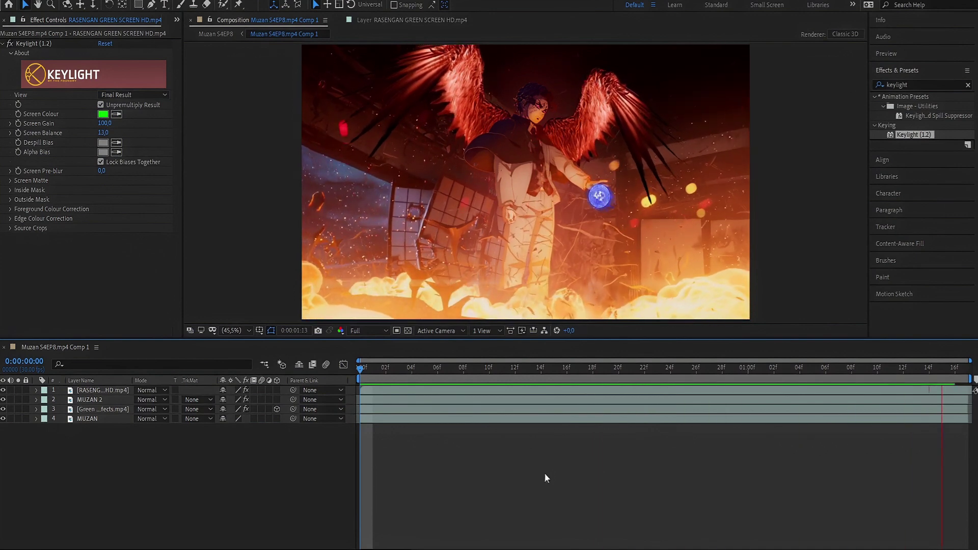
pyautogui.press('space')
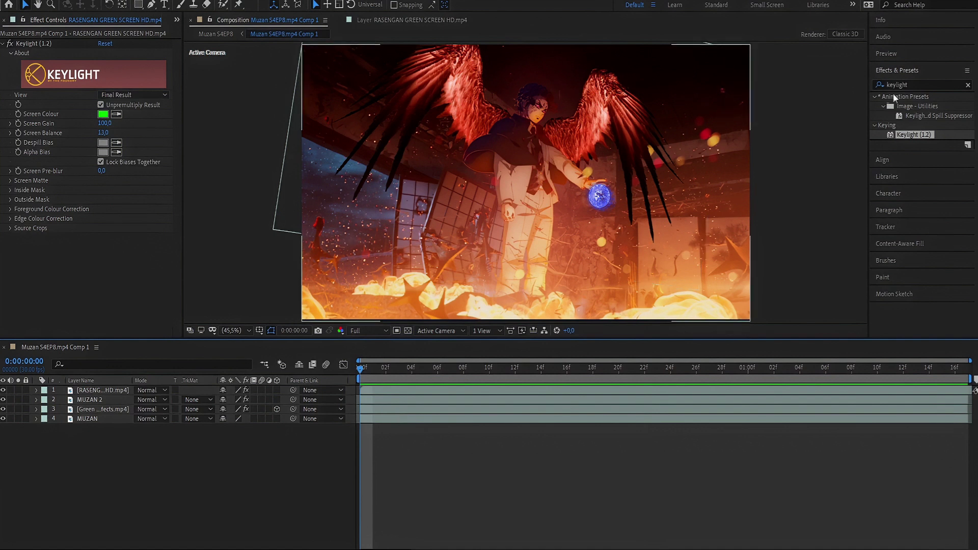
# Apply Deep Glow to the demon wings layer (Radius 500, Exposure 0.50)
pyautogui.click(923, 85)
pyautogui.write('dee')
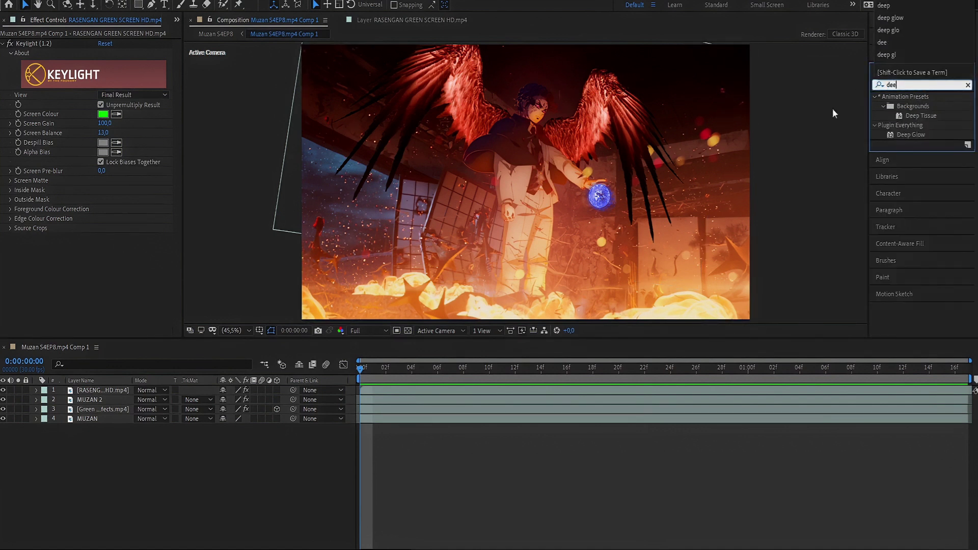
pyautogui.write('p glow')
pyautogui.moveTo(911, 106); pyautogui.dragTo(431, 409)
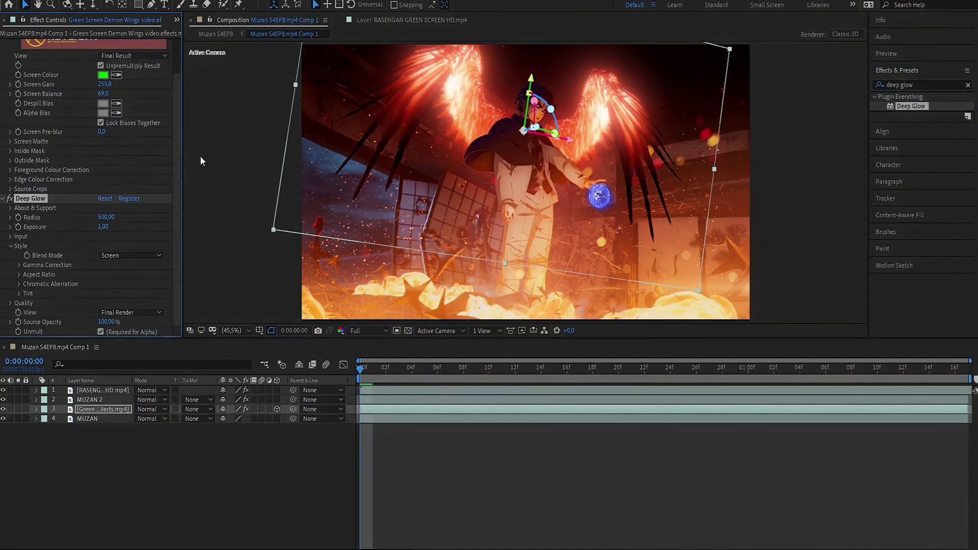
pyautogui.scroll(2, 64, 113)
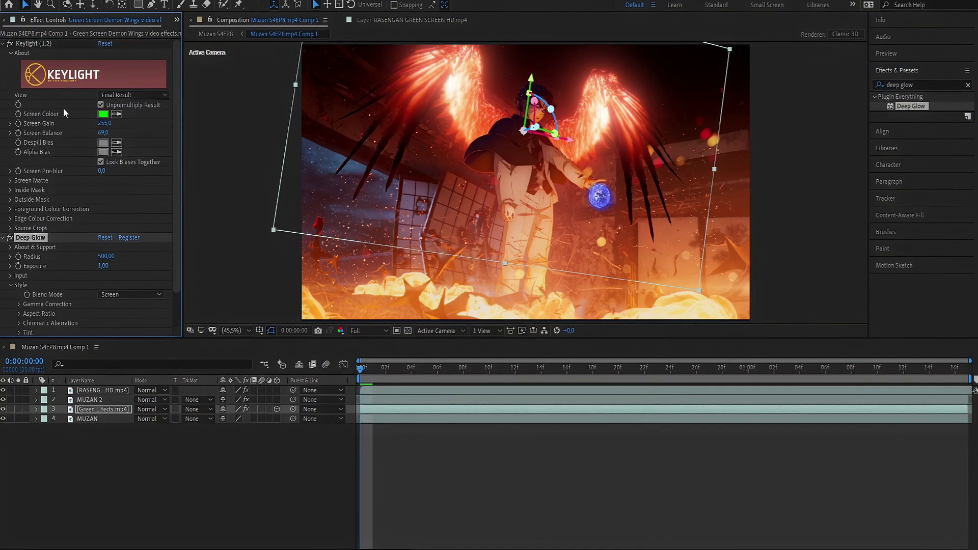
pyautogui.click(5, 44)
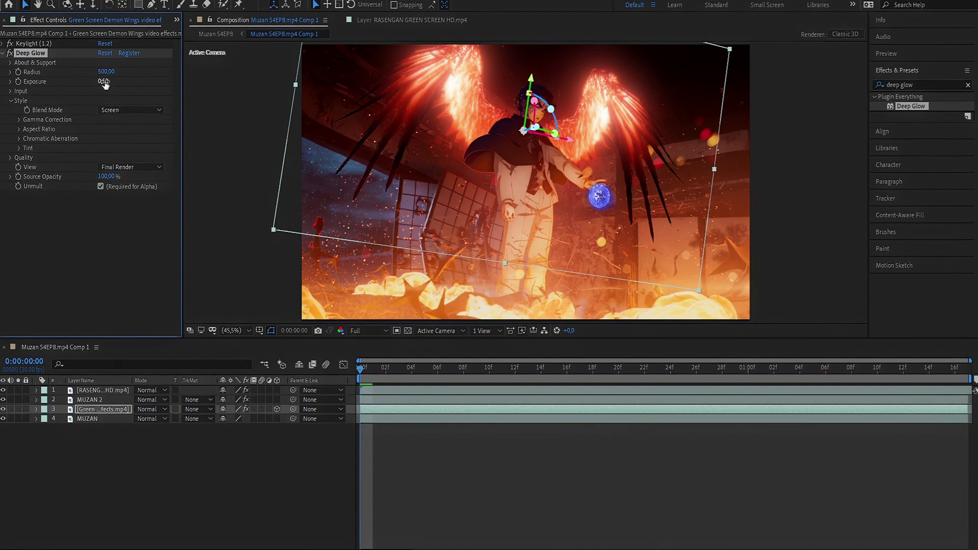
# Add Deep Glow to the Rasengan (Radius 609, Exposure 0.50) and preview the glow
pyautogui.click(381, 399)
pyautogui.moveTo(912, 107); pyautogui.dragTo(773, 133)
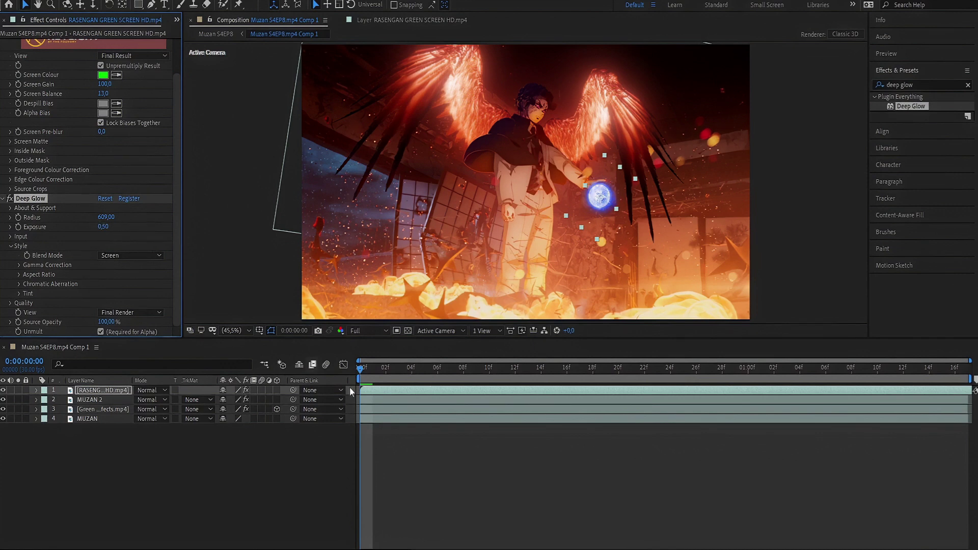
pyautogui.click(439, 431)
pyautogui.press('space')
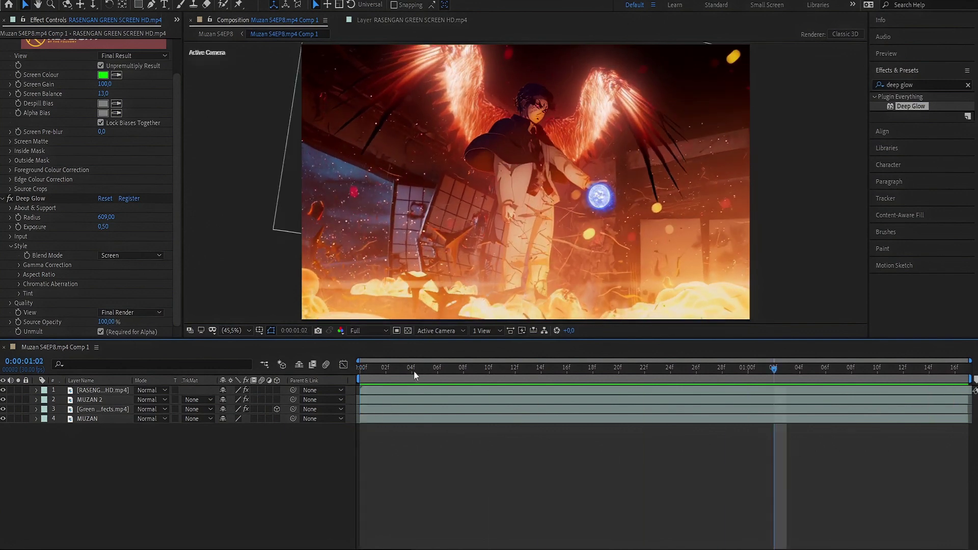
# Select all four layers and pre-compose them into Pre-comp 1 with the default name
pyautogui.rightClick(299, 363)
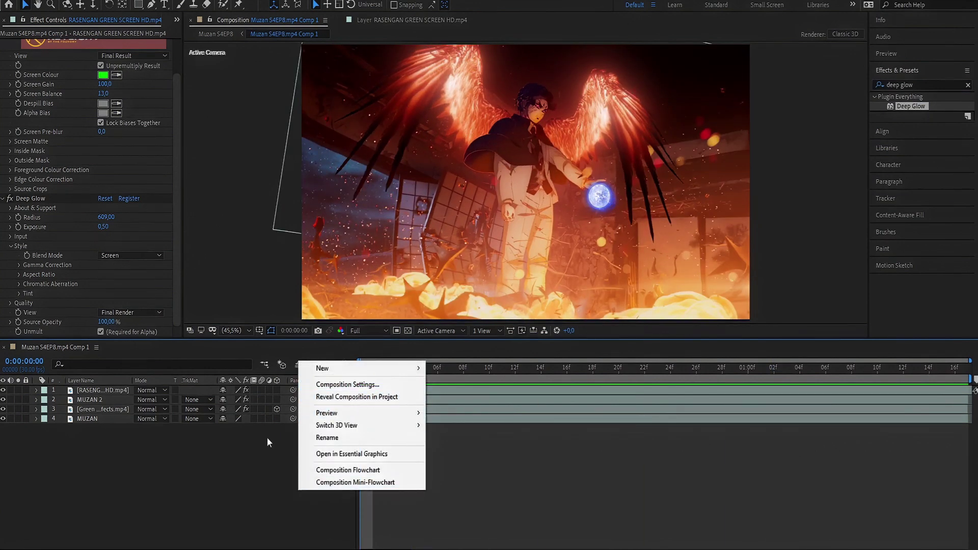
pyautogui.click(374, 419)
pyautogui.moveTo(377, 419); pyautogui.dragTo(378, 390)
pyautogui.rightClick(377, 390)
pyautogui.click(414, 330)
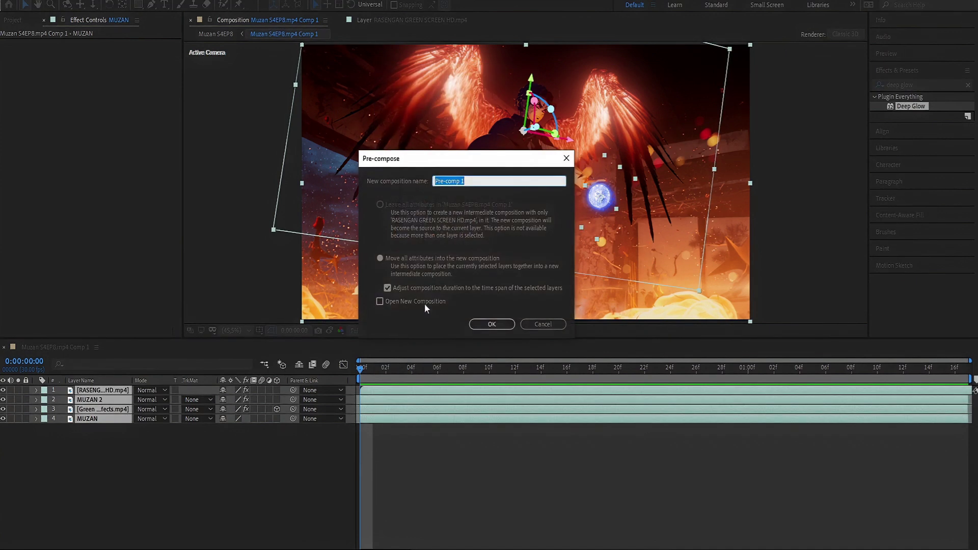
pyautogui.click(402, 262)
pyautogui.click(491, 324)
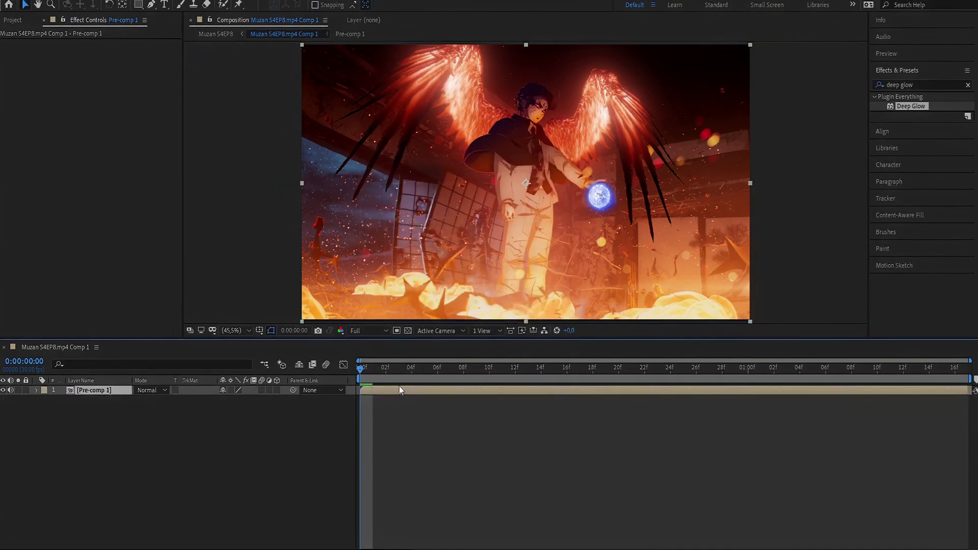
# Return the time indicator to the start, add Adjustment Layer 1, and search Effects for 'looks'
pyautogui.click(391, 369)
pyautogui.moveTo(390, 368); pyautogui.dragTo(309, 369)
pyautogui.rightClick(290, 461)
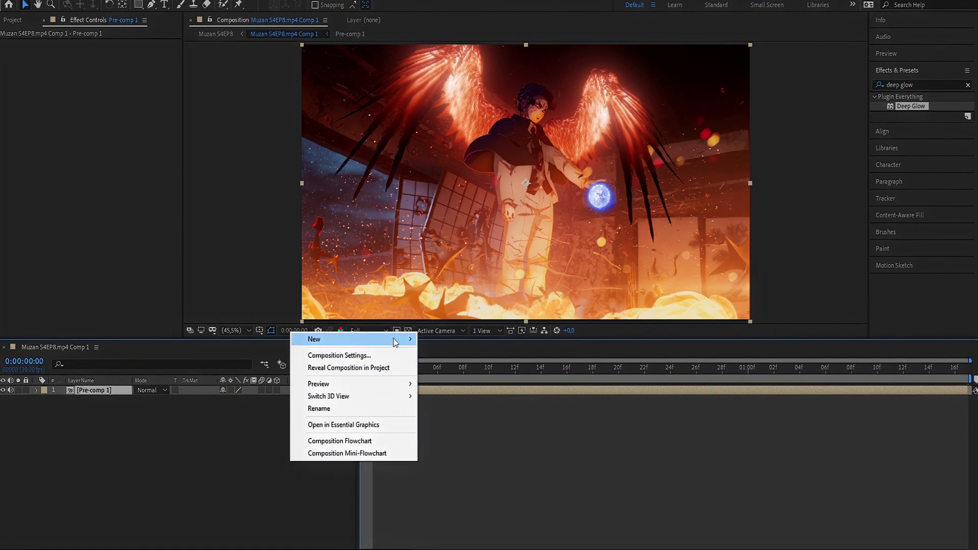
pyautogui.moveTo(393, 338)
pyautogui.click(455, 429)
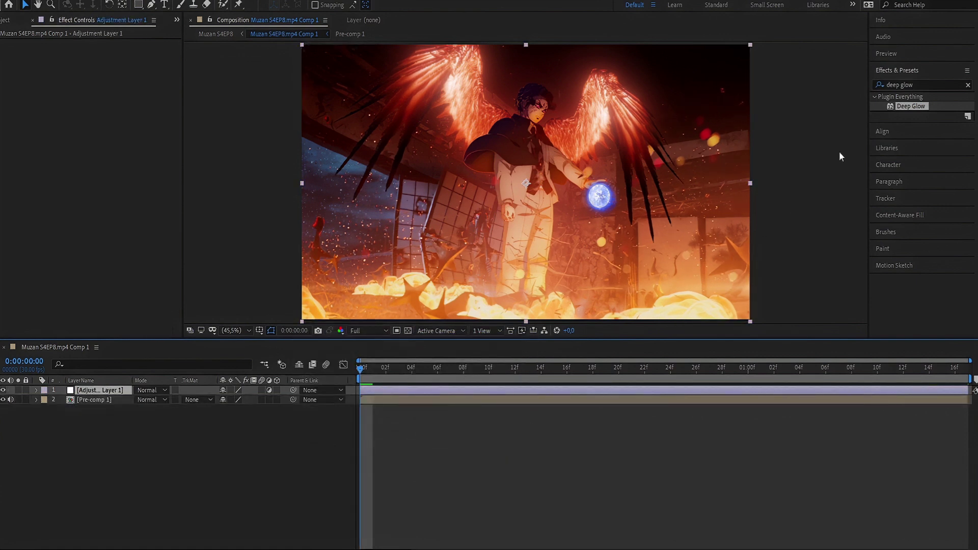
pyautogui.click(923, 85)
pyautogui.write('looks')
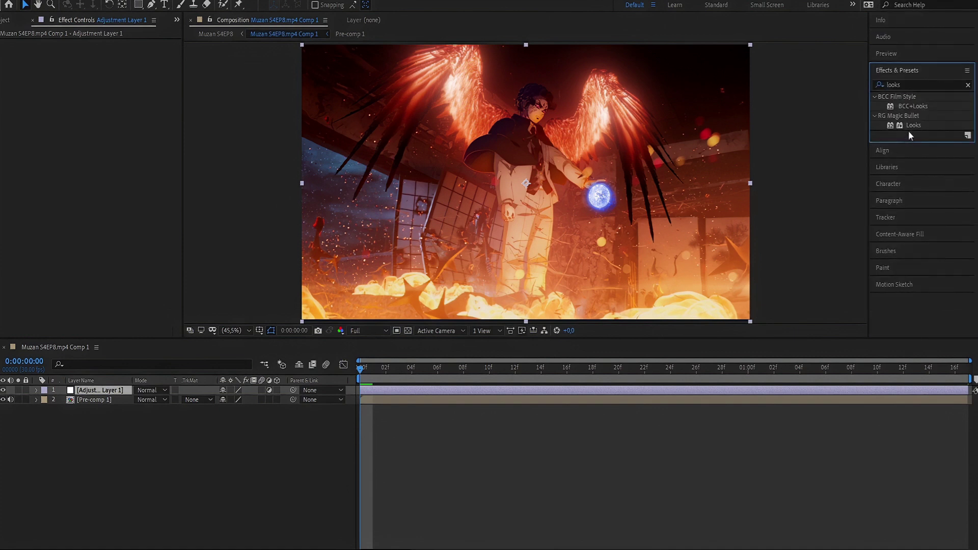
# Apply Magic Bullet Looks to Adjustment Layer 1 with the Blockbuster 'Classic Tension' look
pyautogui.moveTo(913, 125); pyautogui.dragTo(160, 134)
pyautogui.click(46, 104)
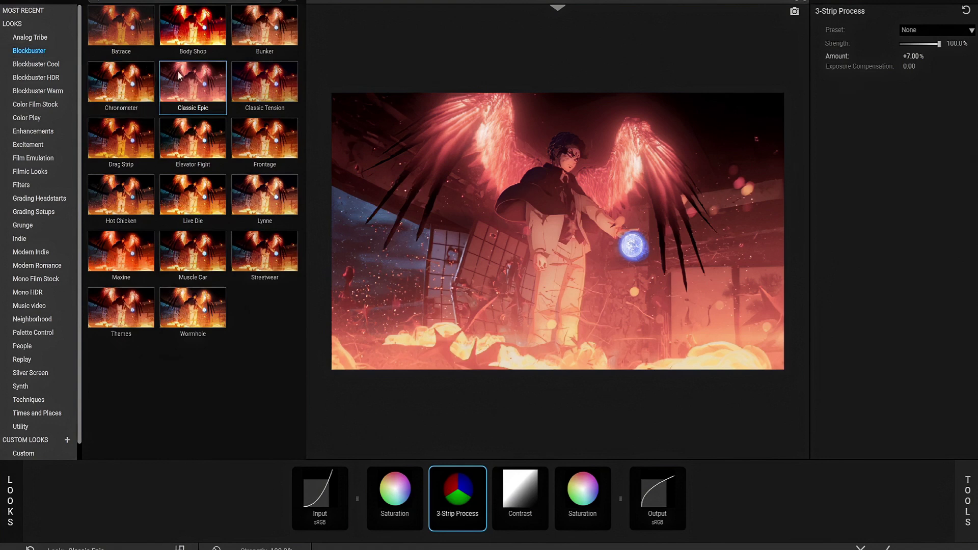
pyautogui.click(273, 82)
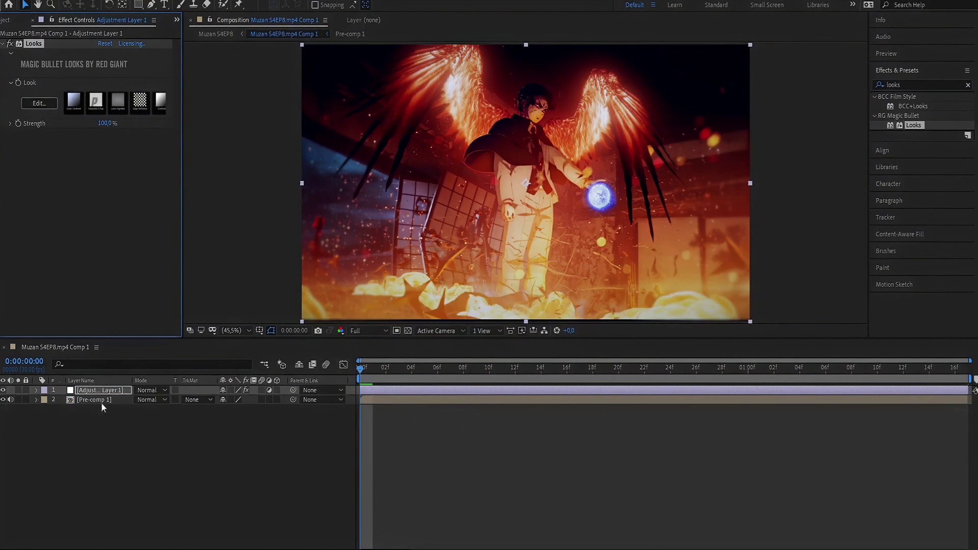
# Toggle Adjustment Layer 1 off and on to compare the grade, then search Effects for 'uni.ch'
pyautogui.click(3, 391)
pyautogui.click(4, 391)
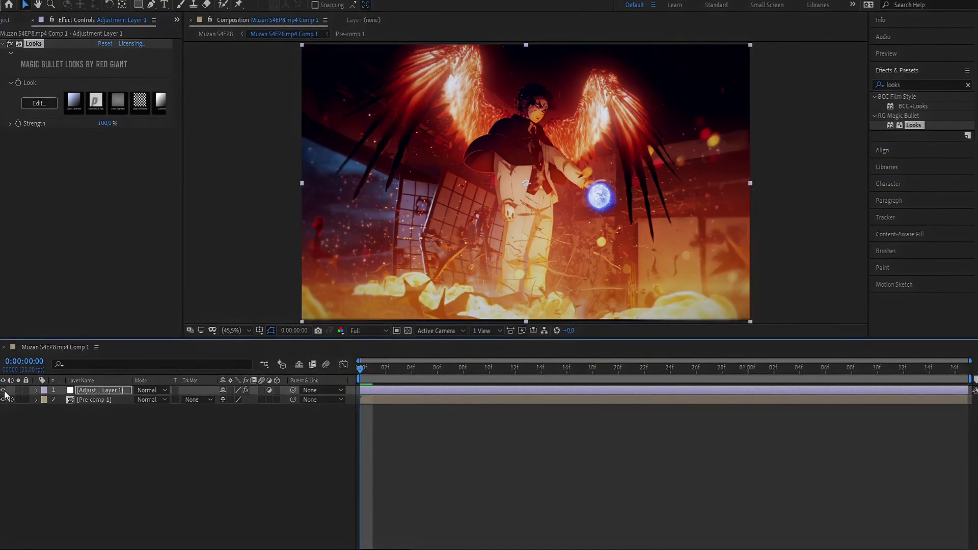
pyautogui.click(915, 82)
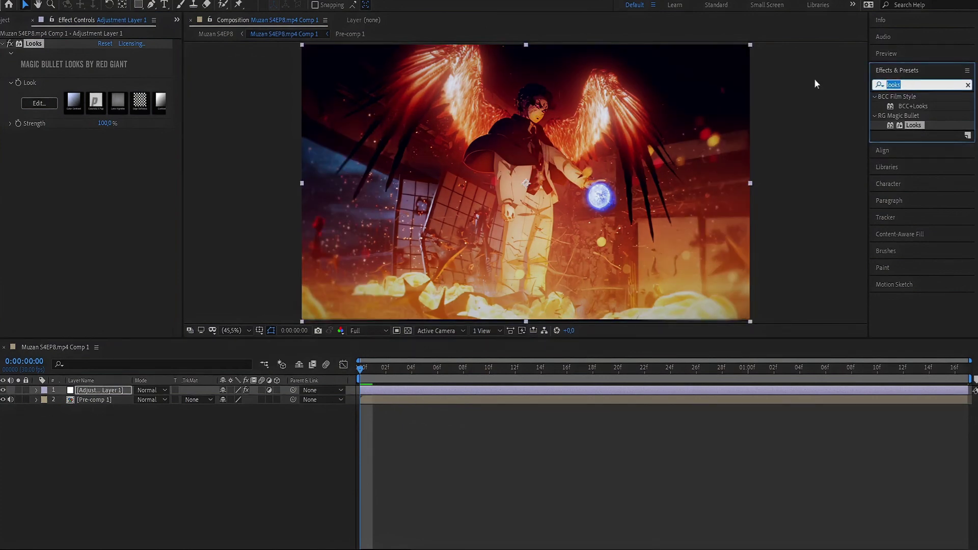
pyautogui.write('uni.ch')
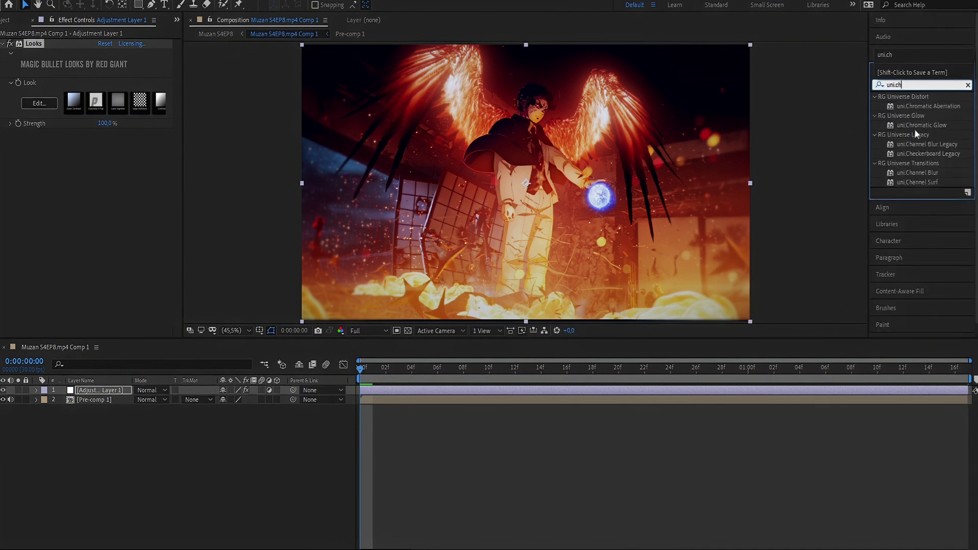
# Add uni.Chromatic Aberration to Adjustment Layer 1 and preview the colour-fringed scene
pyautogui.click(927, 107)
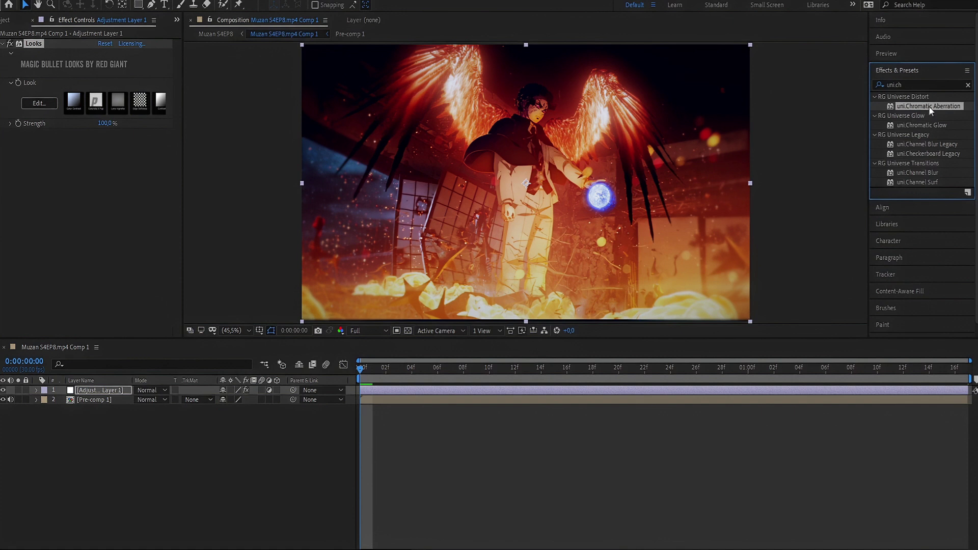
pyautogui.moveTo(929, 106); pyautogui.dragTo(79, 192)
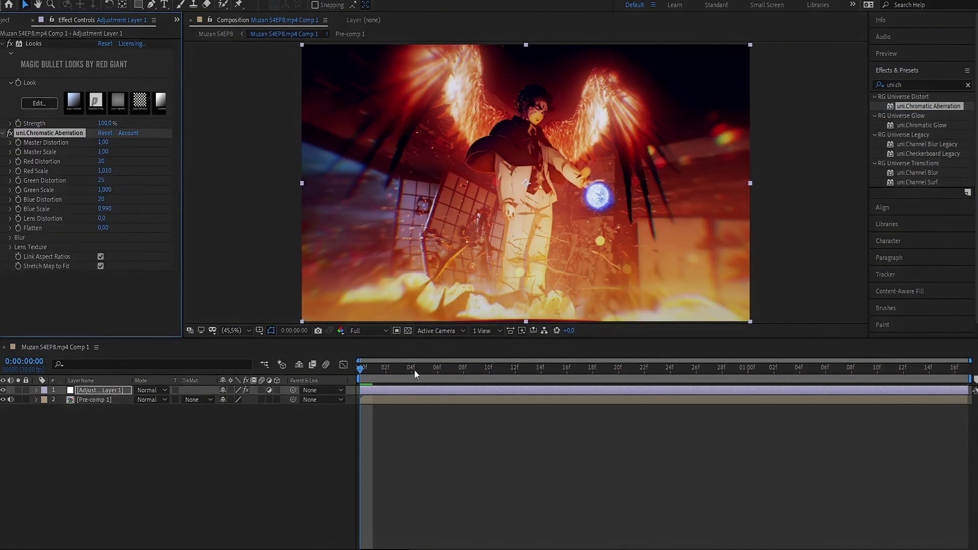
pyautogui.click(300, 371)
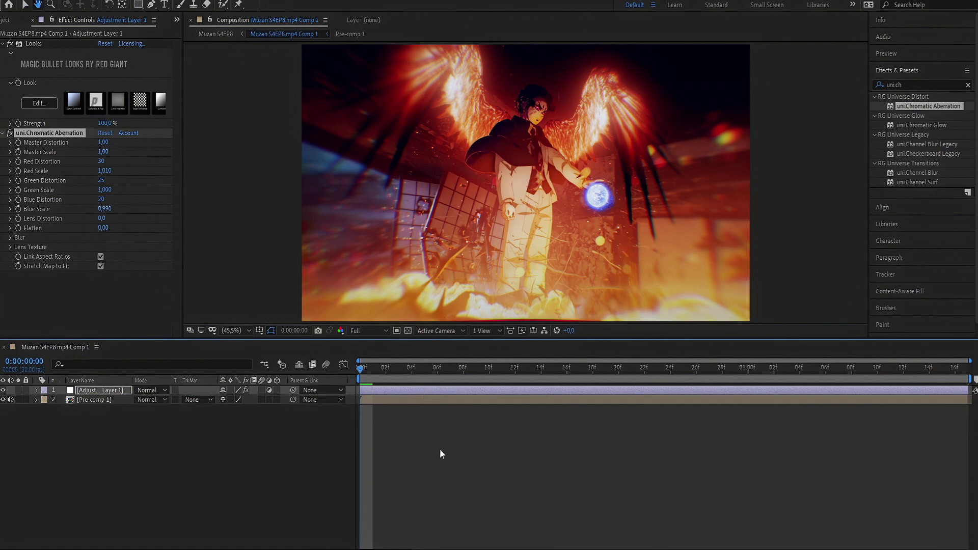
pyautogui.press('space')
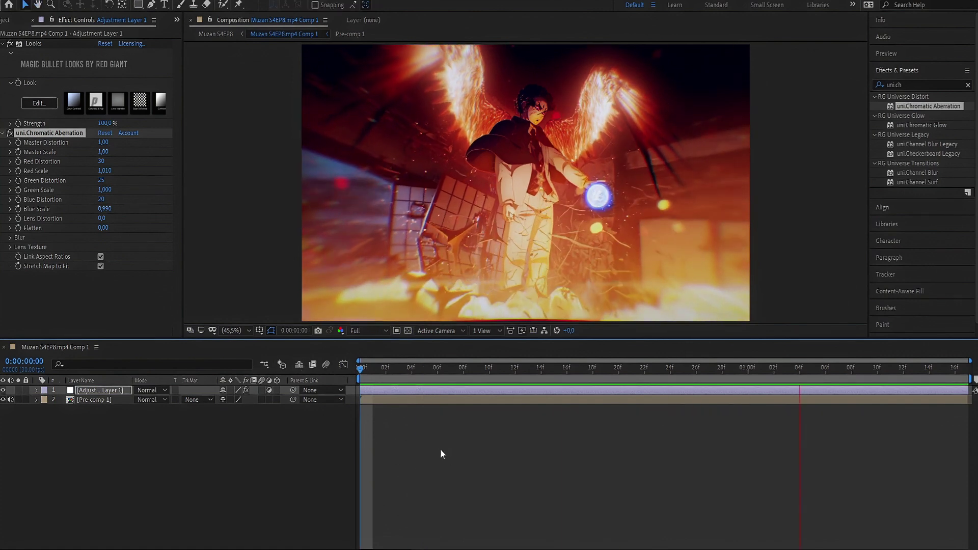